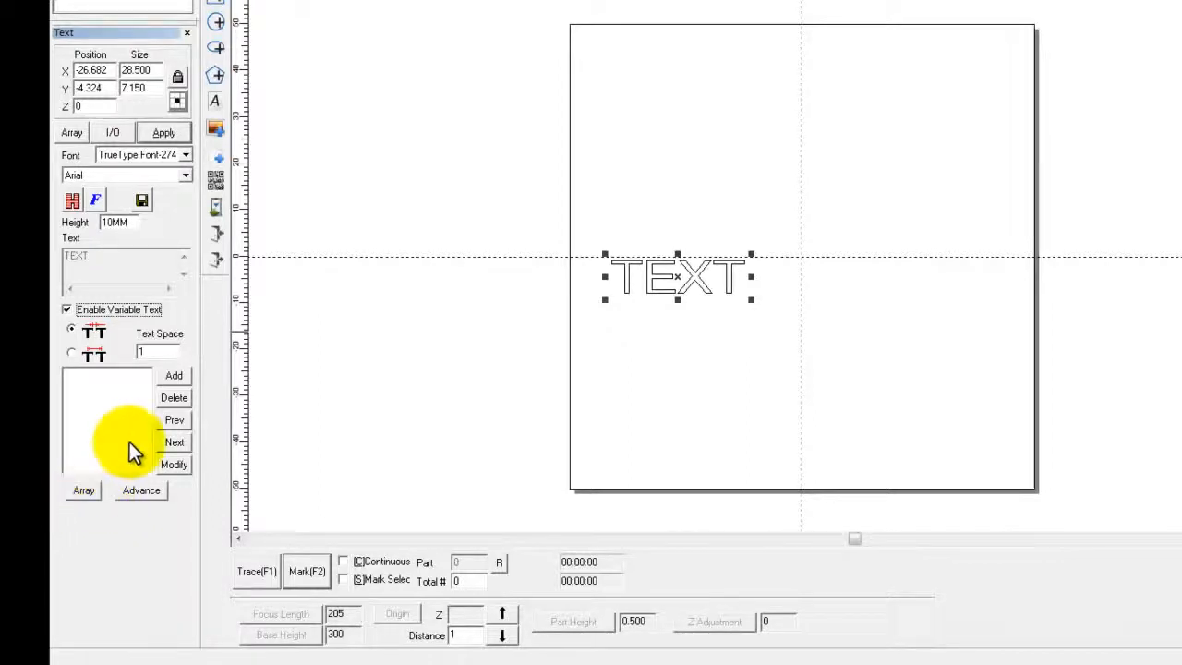
# - Add a serial number element to the variable text with start SN 0001, current SN 0001 and limit 9999
pyautogui.click(172, 376)
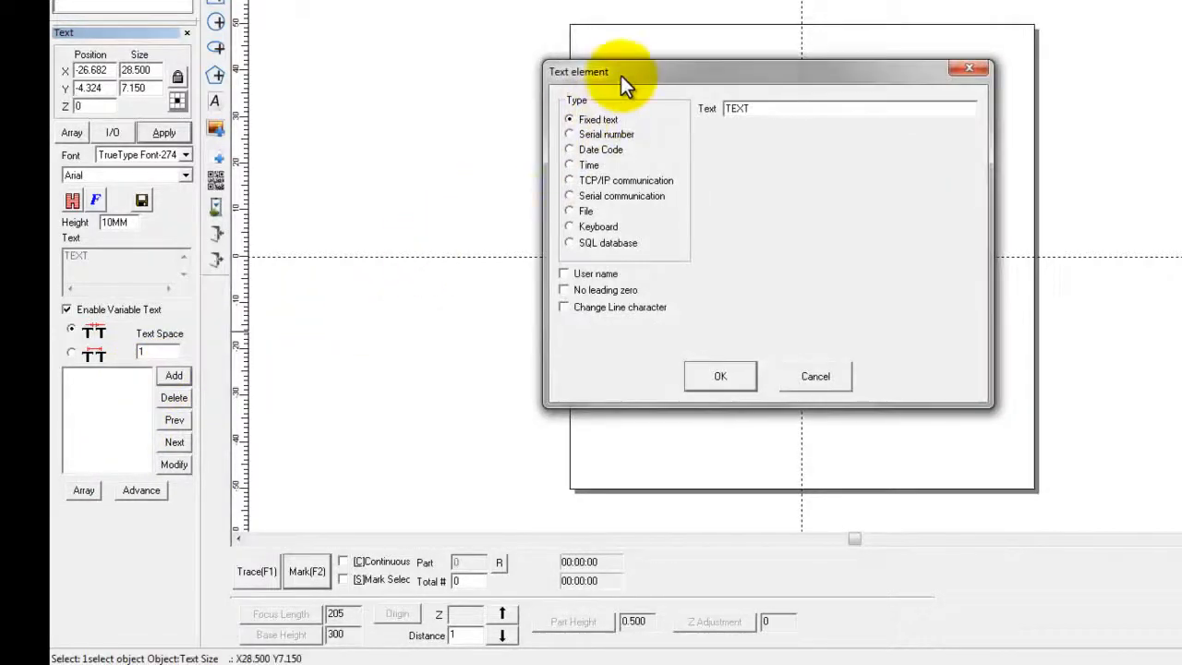
pyautogui.moveTo(621, 76); pyautogui.dragTo(340, 90)
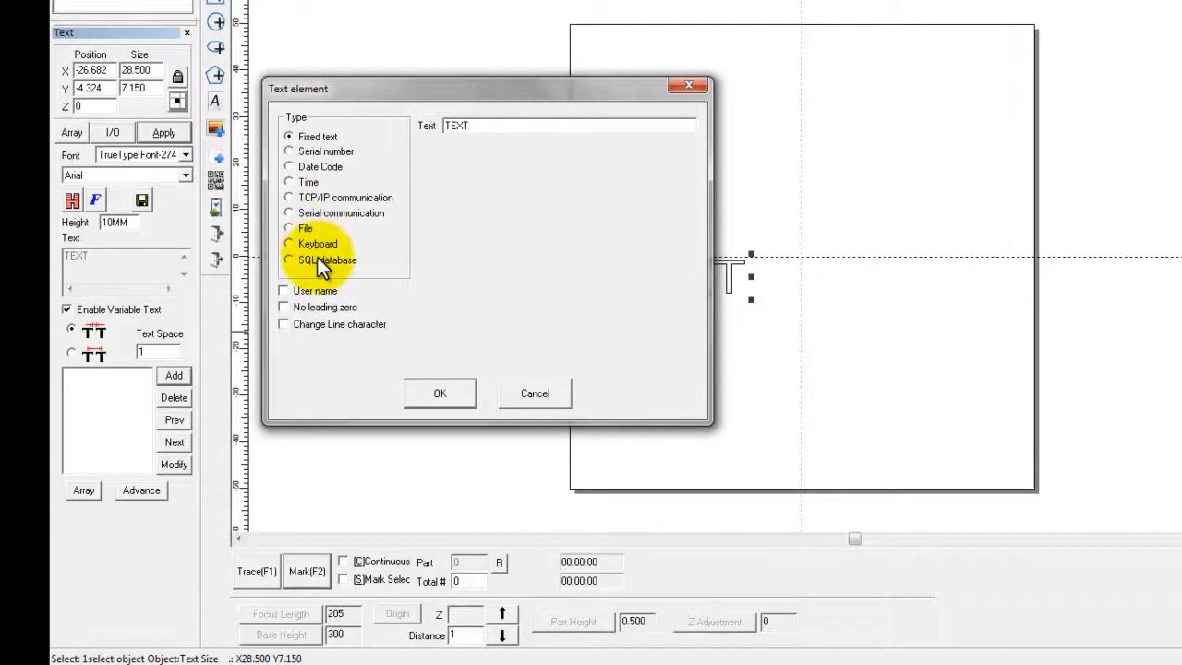
pyautogui.click(303, 151)
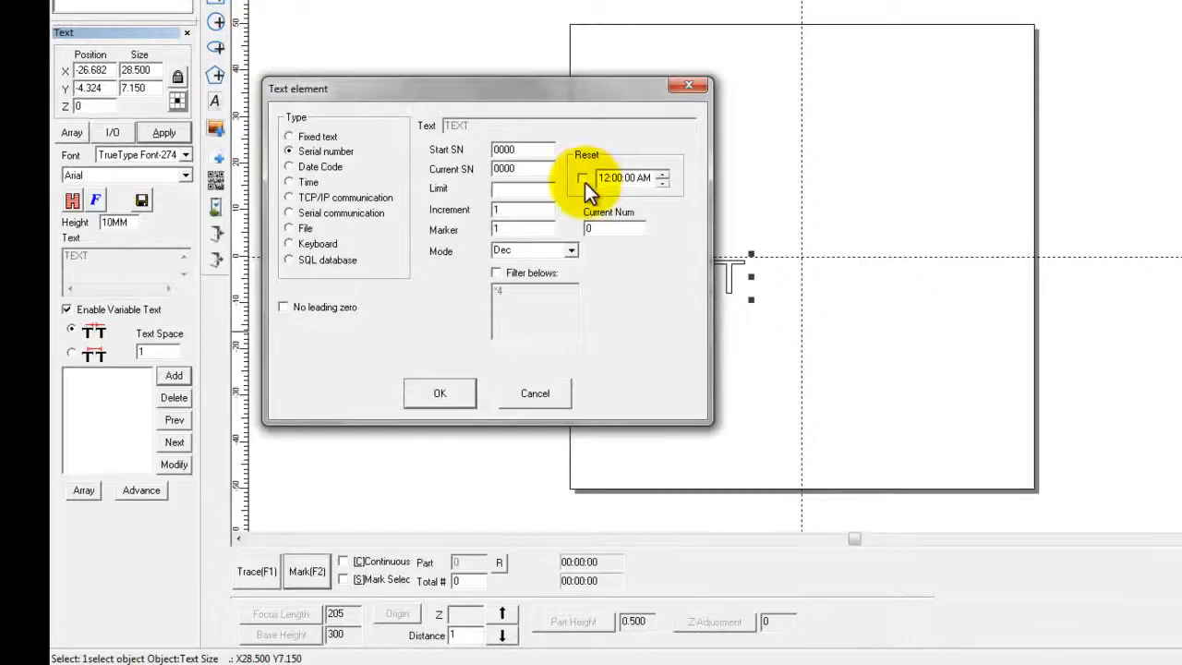
pyautogui.click(517, 152)
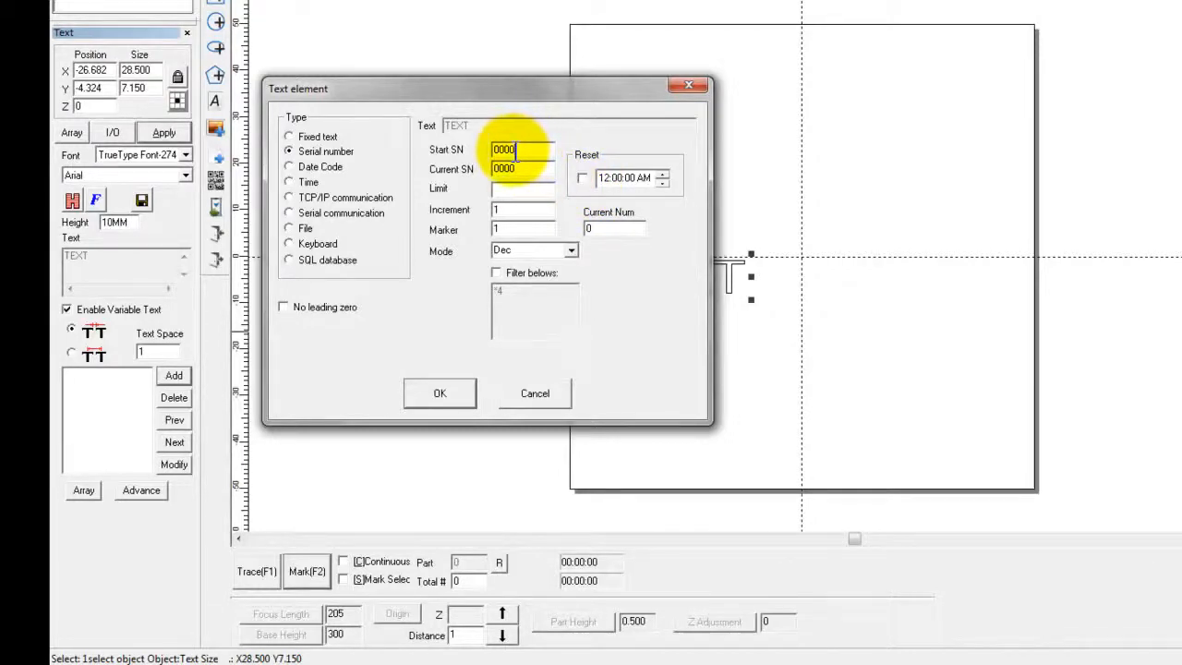
pyautogui.moveTo(517, 151); pyautogui.dragTo(510, 152)
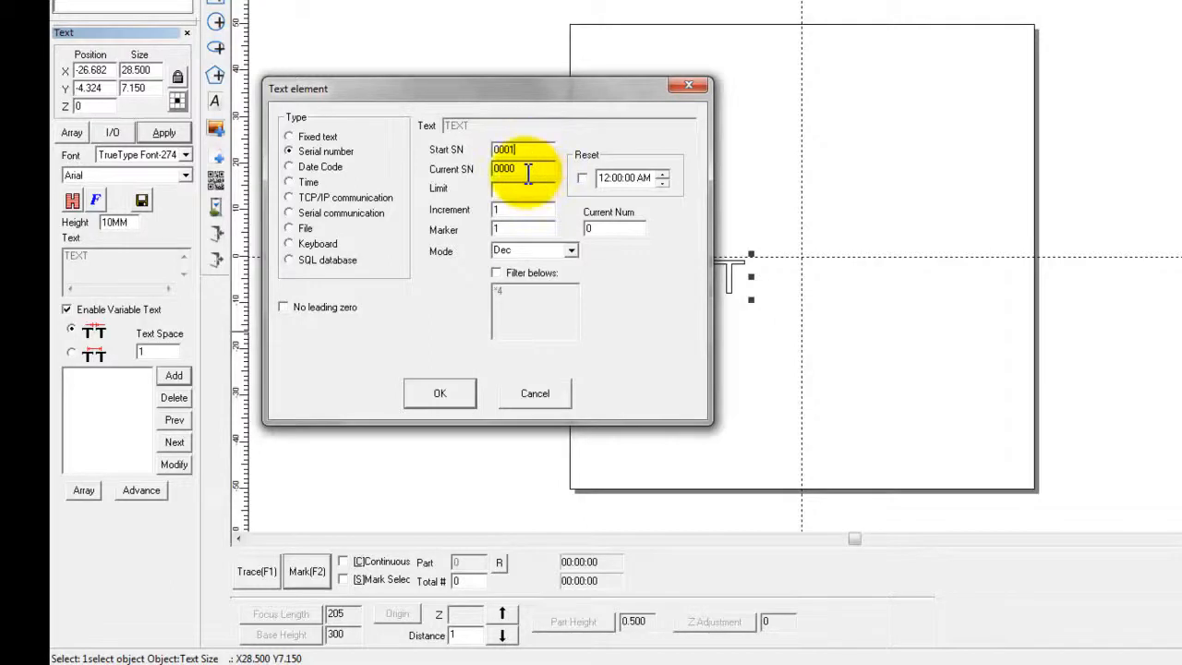
pyautogui.write('1')
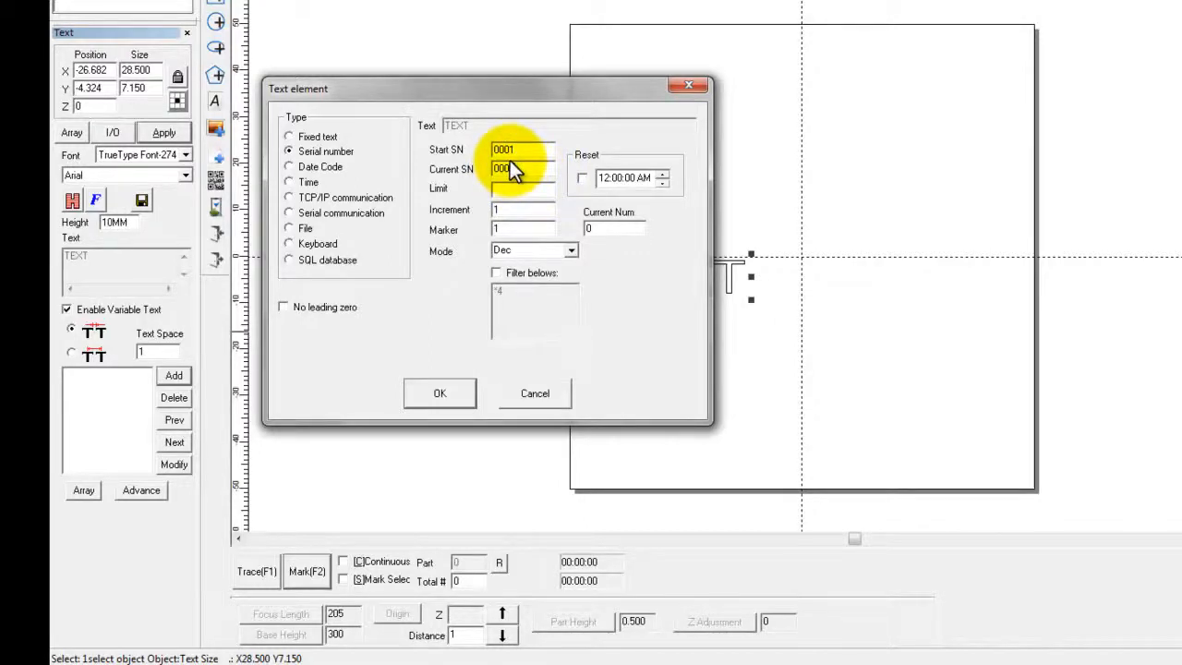
pyautogui.click(515, 188)
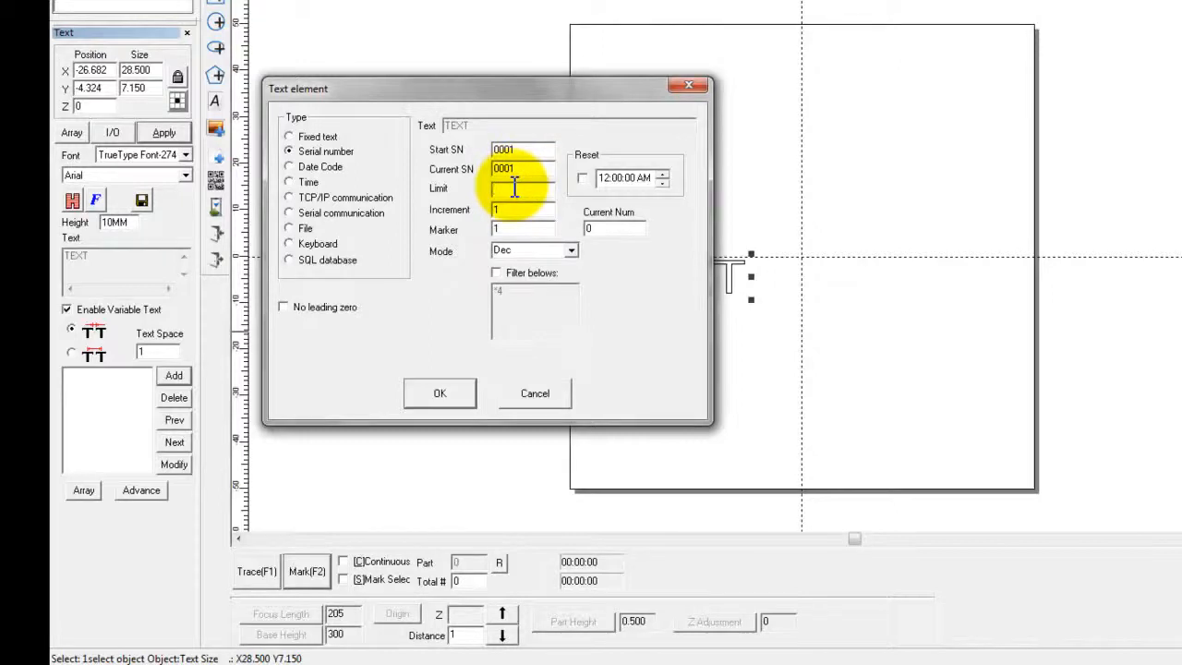
pyautogui.write('9999')
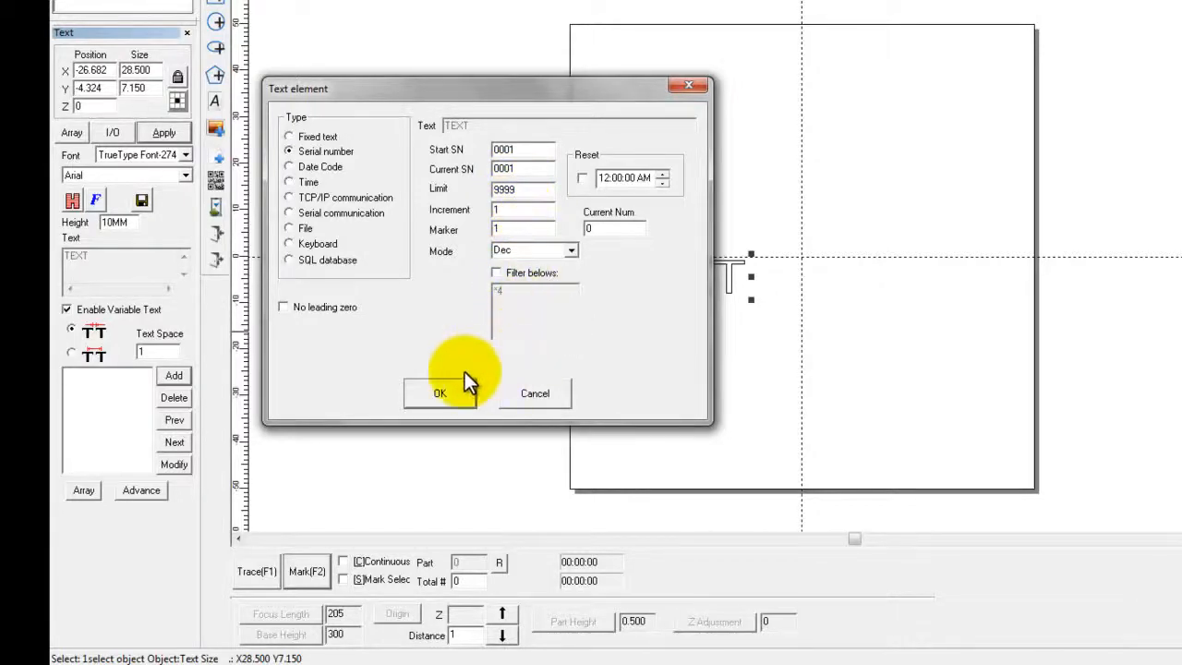
pyautogui.click(431, 394)
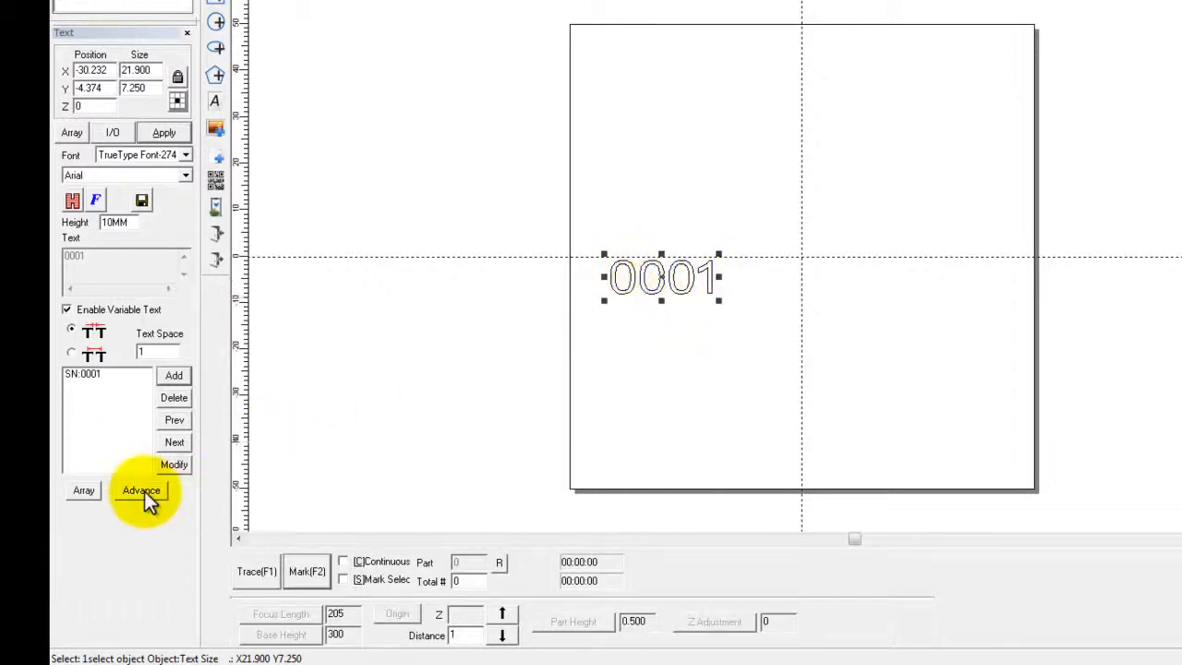
# - Modify the serial number element to use the No leading zero option
pyautogui.click(83, 377)
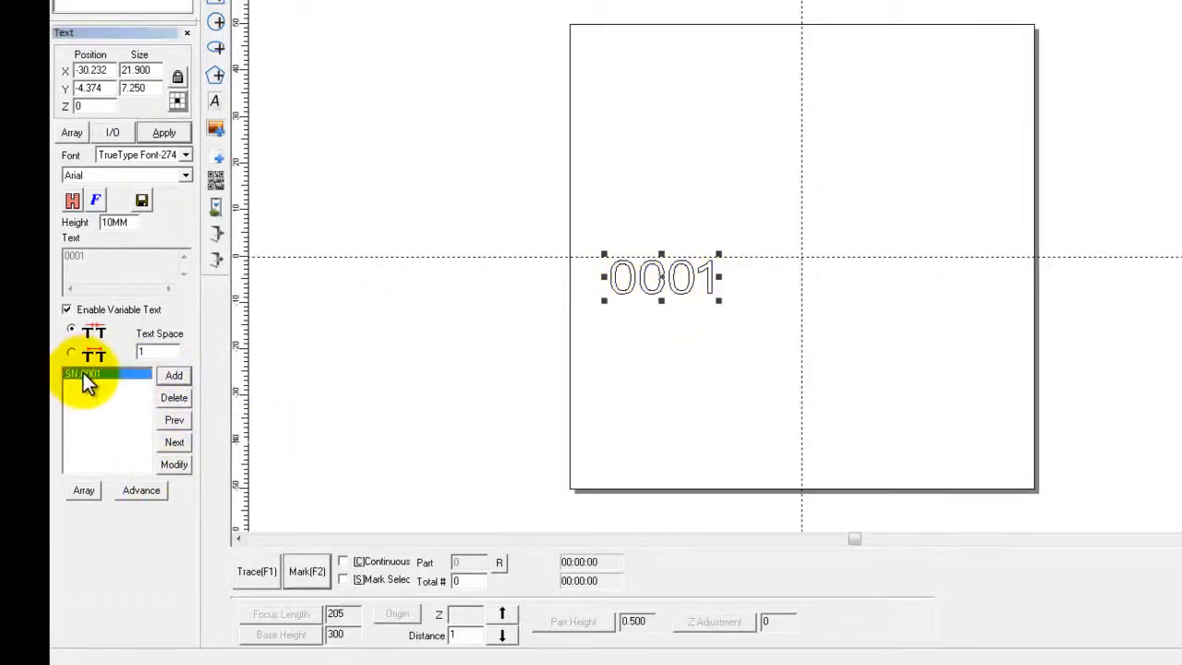
pyautogui.click(173, 464)
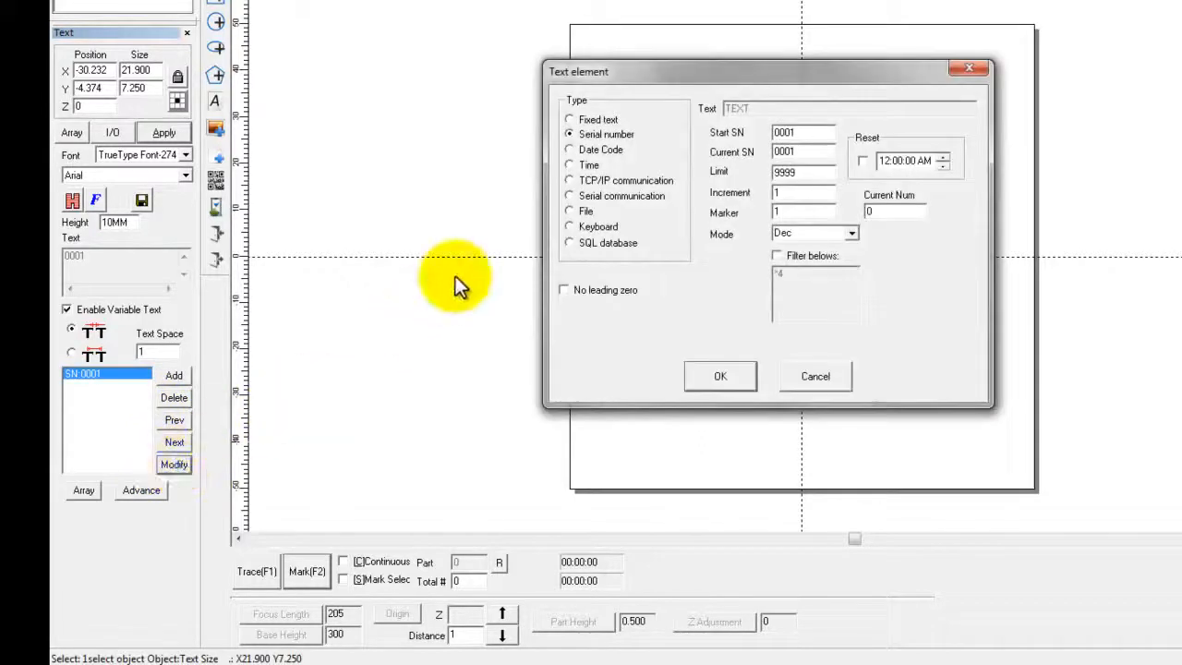
pyautogui.click(578, 293)
pyautogui.click(716, 376)
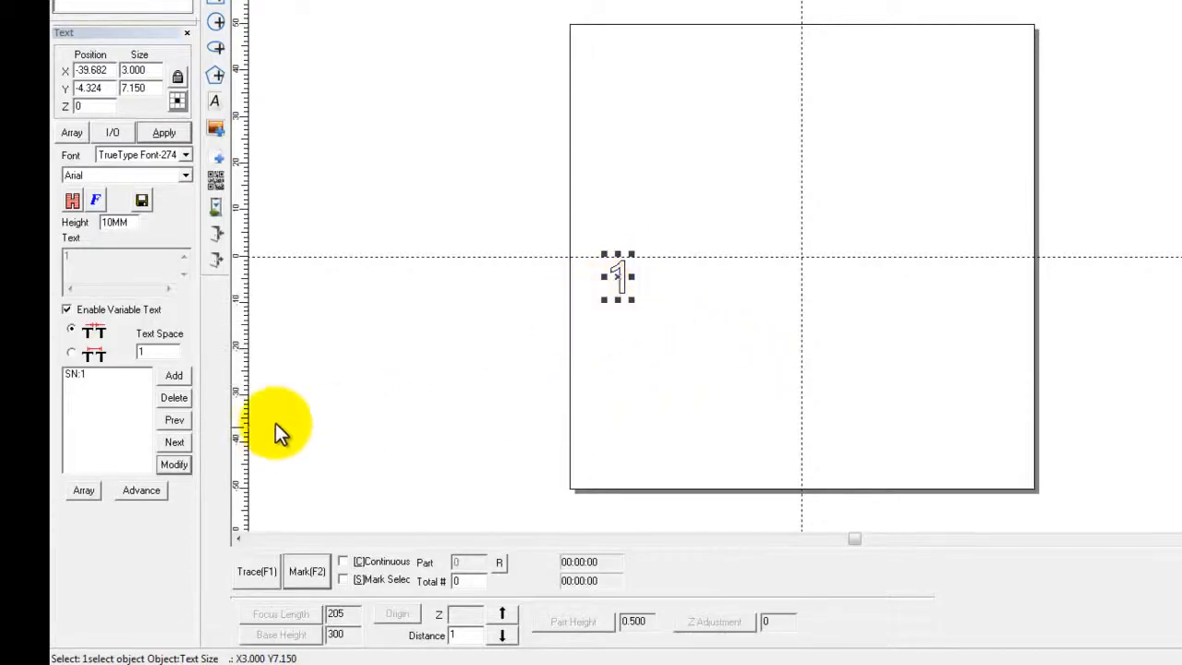
# - Turn off the No leading zero option for the serial number element
pyautogui.click(98, 375)
pyautogui.click(174, 463)
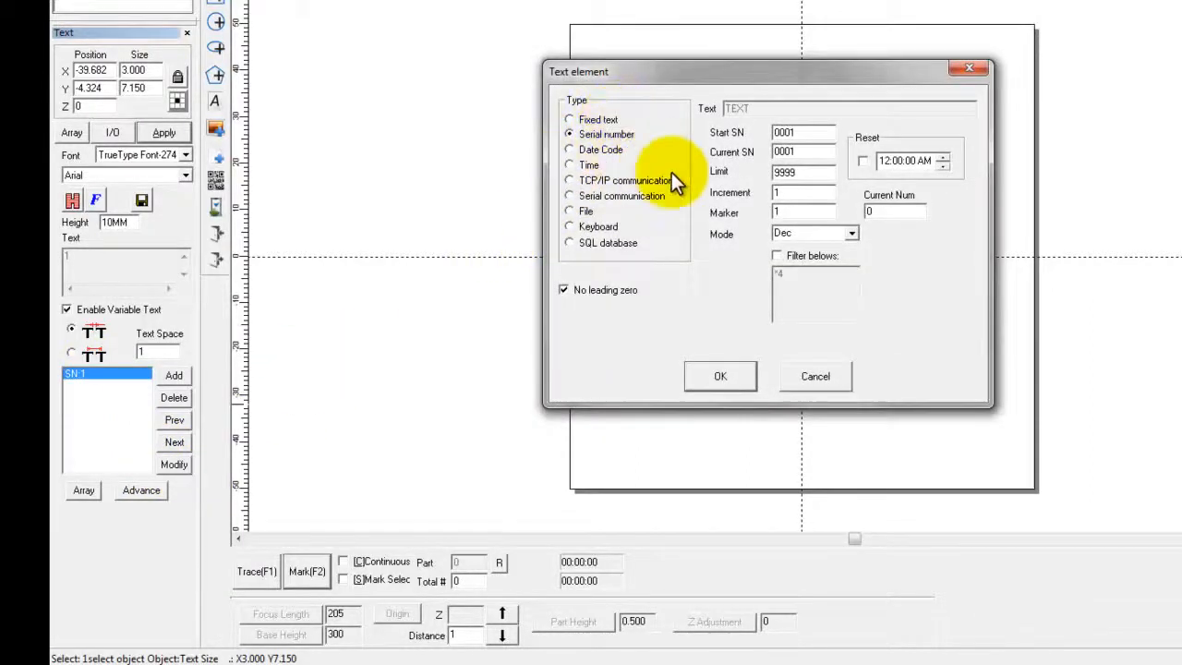
pyautogui.click(614, 292)
pyautogui.click(720, 377)
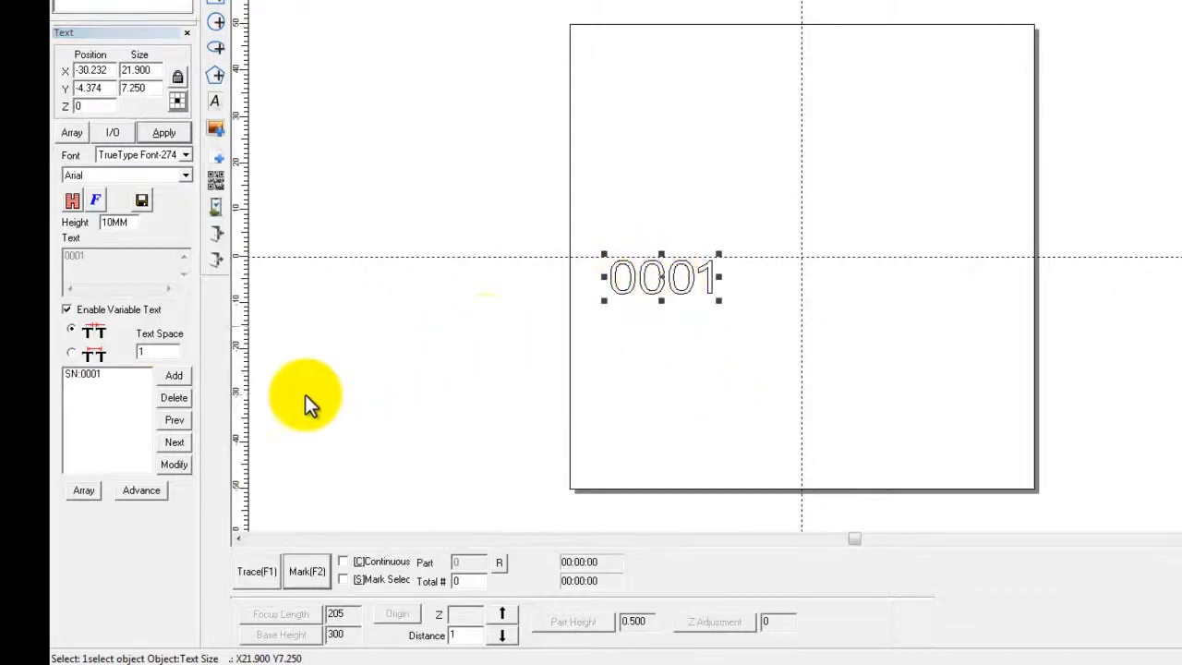
# - Change the serial number element into a Date Code element using the Day in year format
pyautogui.click(97, 373)
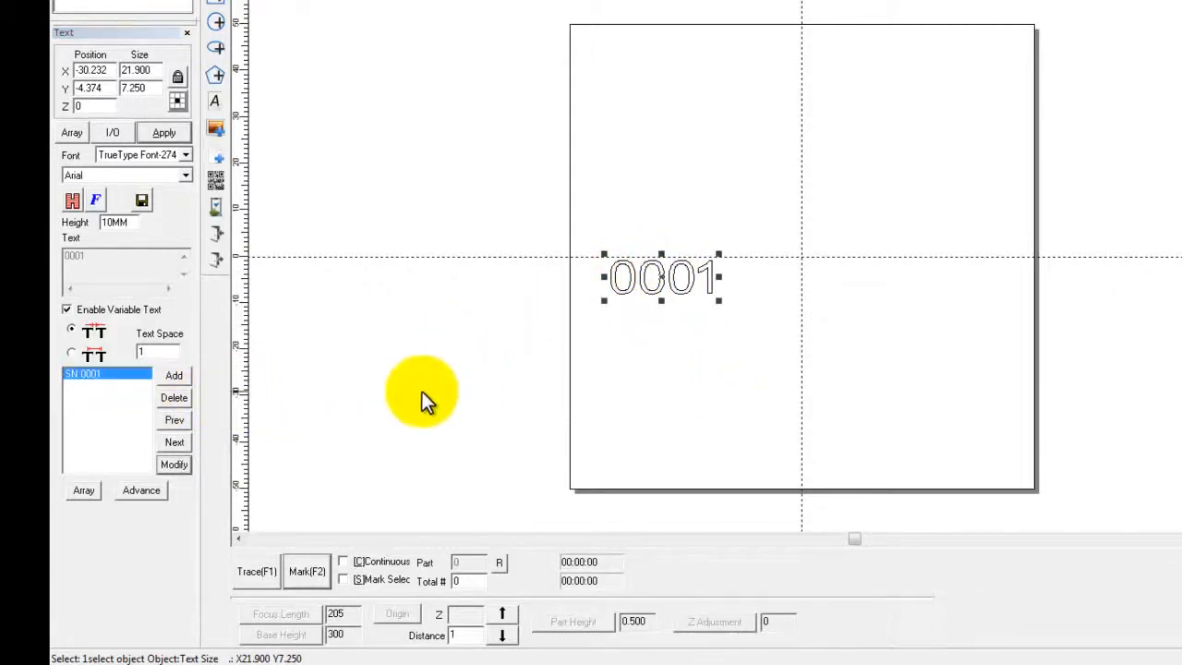
pyautogui.click(175, 465)
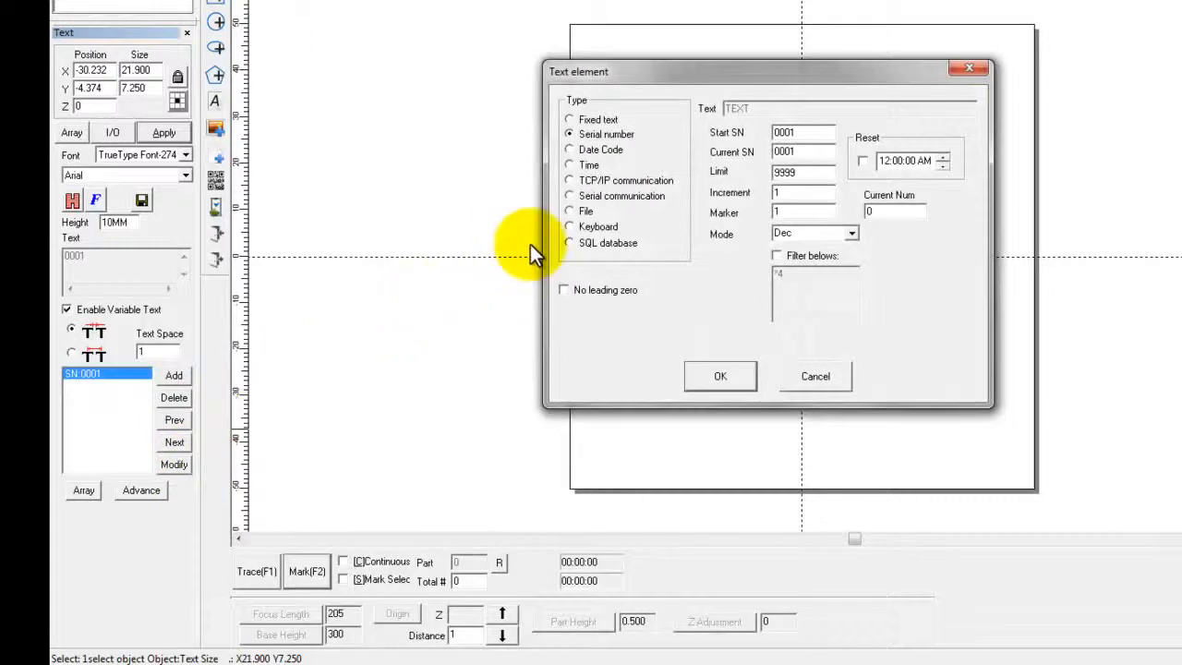
pyautogui.click(594, 155)
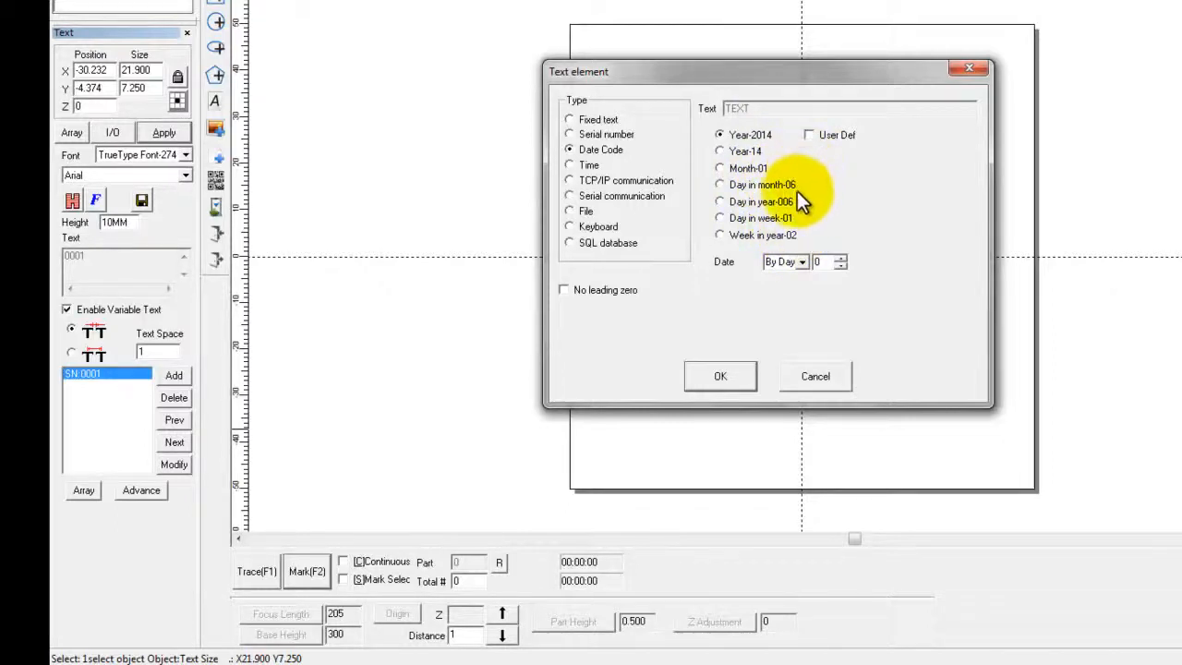
pyautogui.click(749, 203)
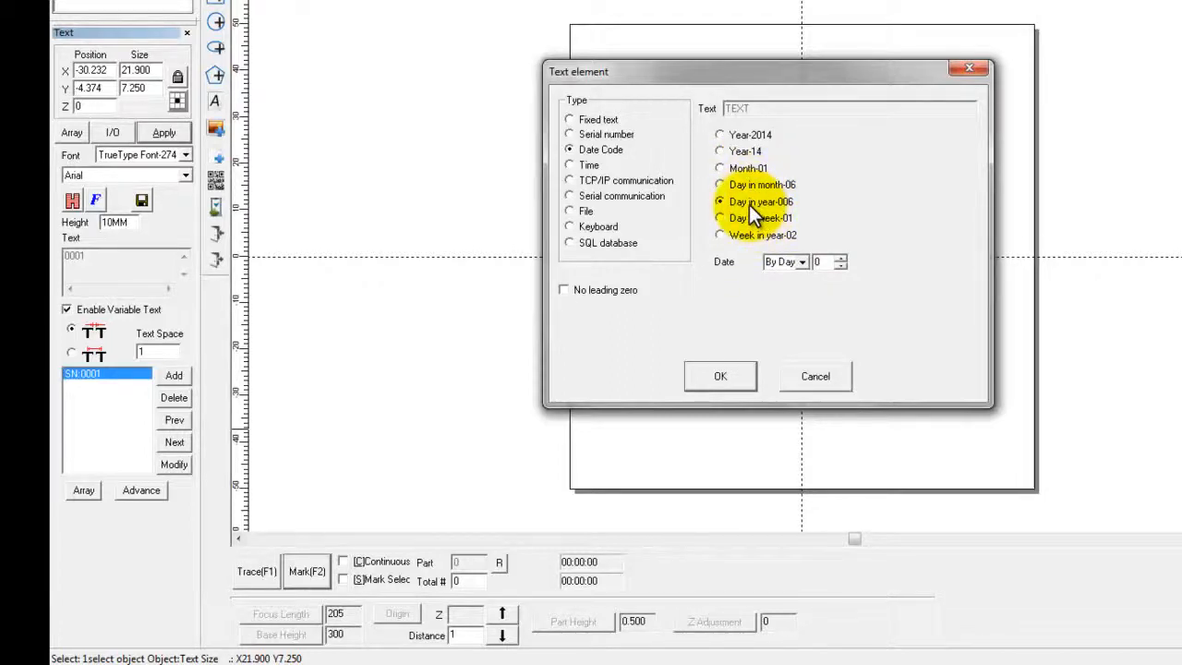
pyautogui.click(719, 377)
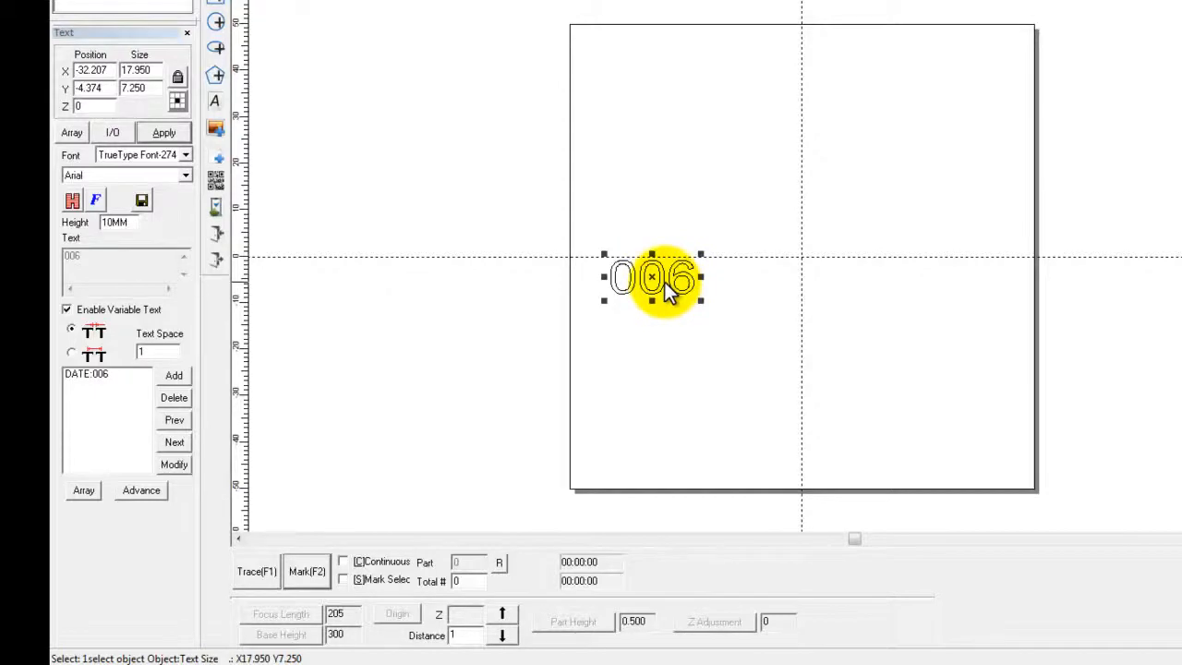
# - Change the date code element into a Time element using the Hour-12 format
pyautogui.click(171, 468)
pyautogui.click(100, 371)
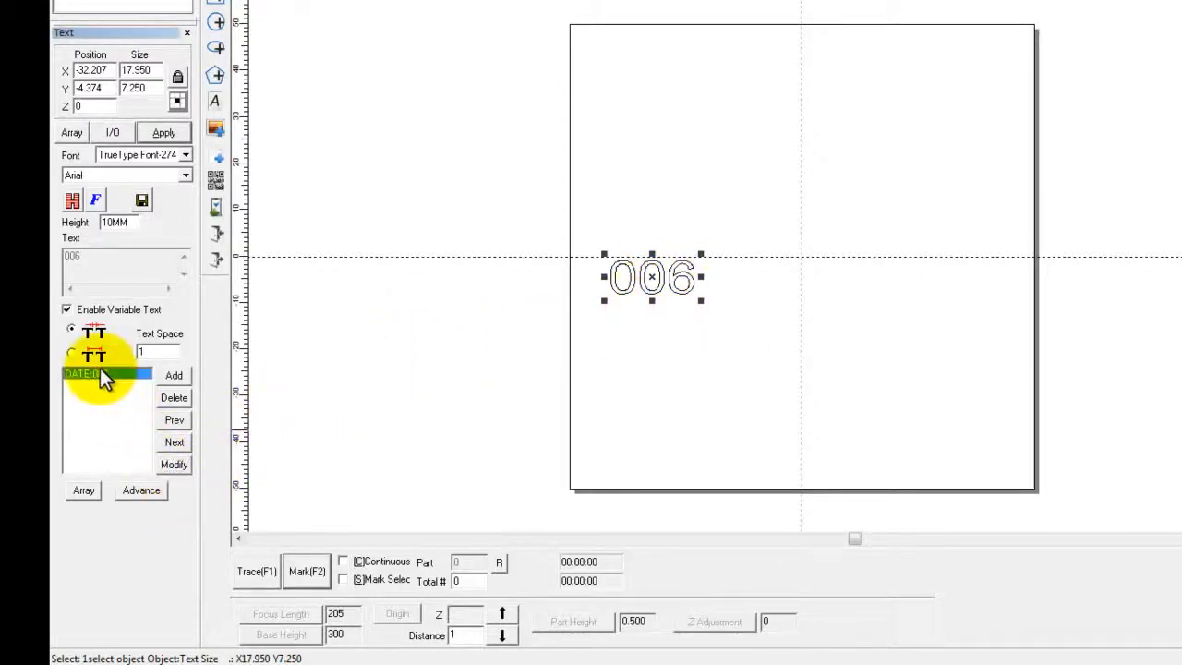
pyautogui.click(176, 470)
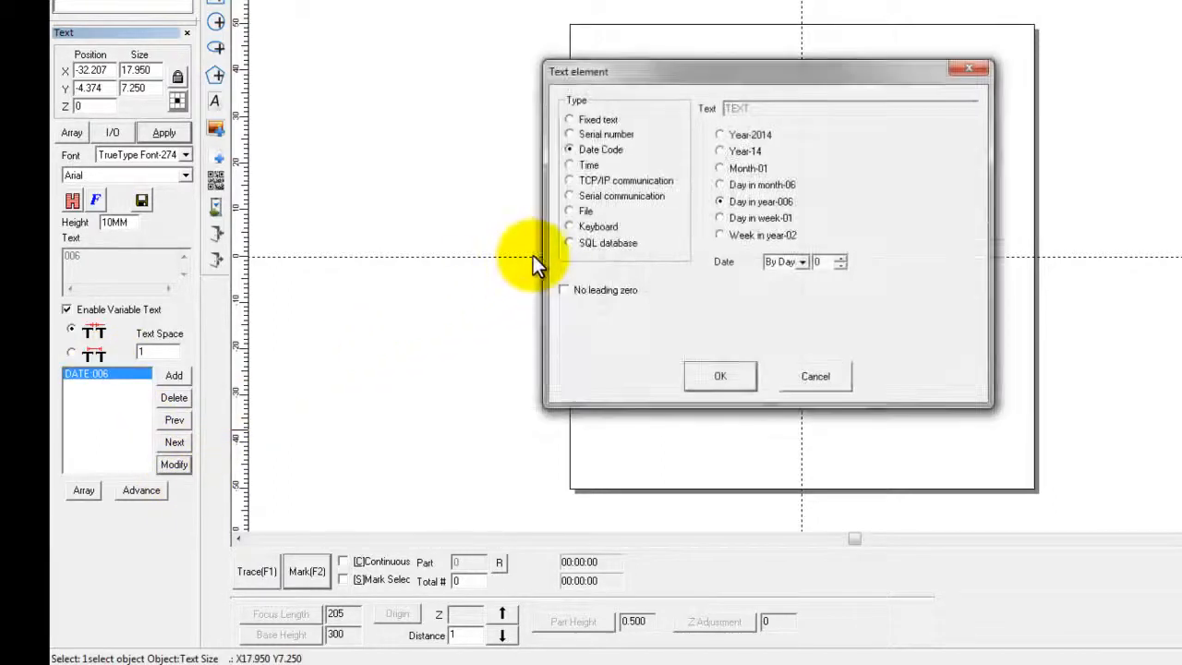
pyautogui.click(587, 162)
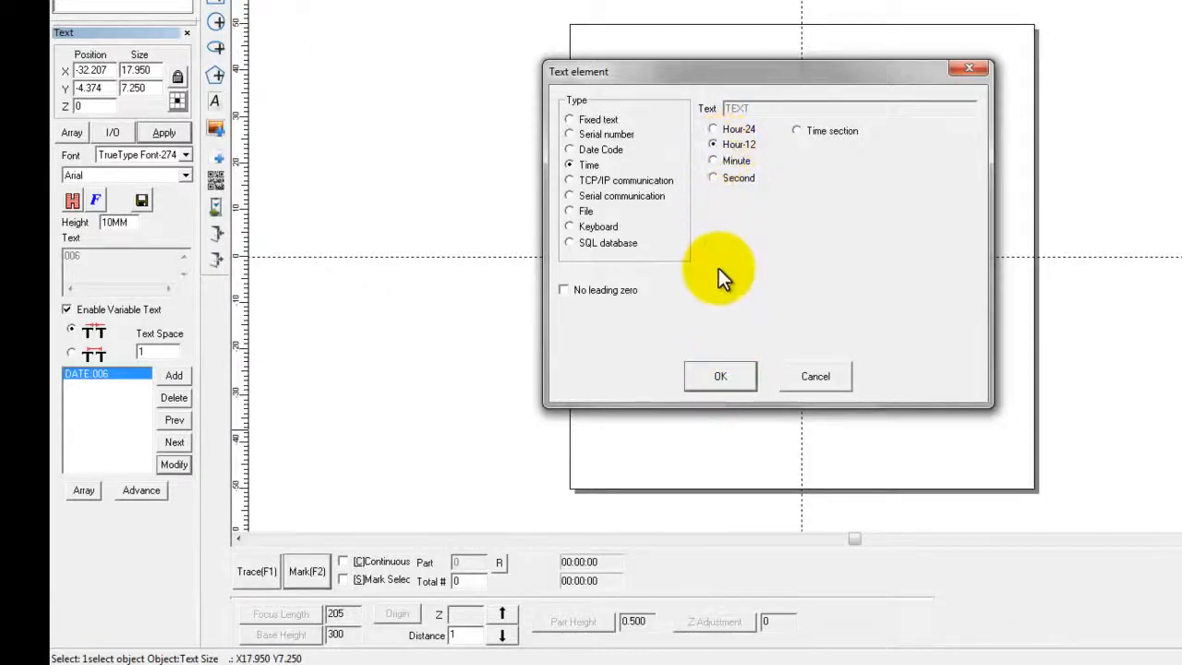
pyautogui.click(719, 375)
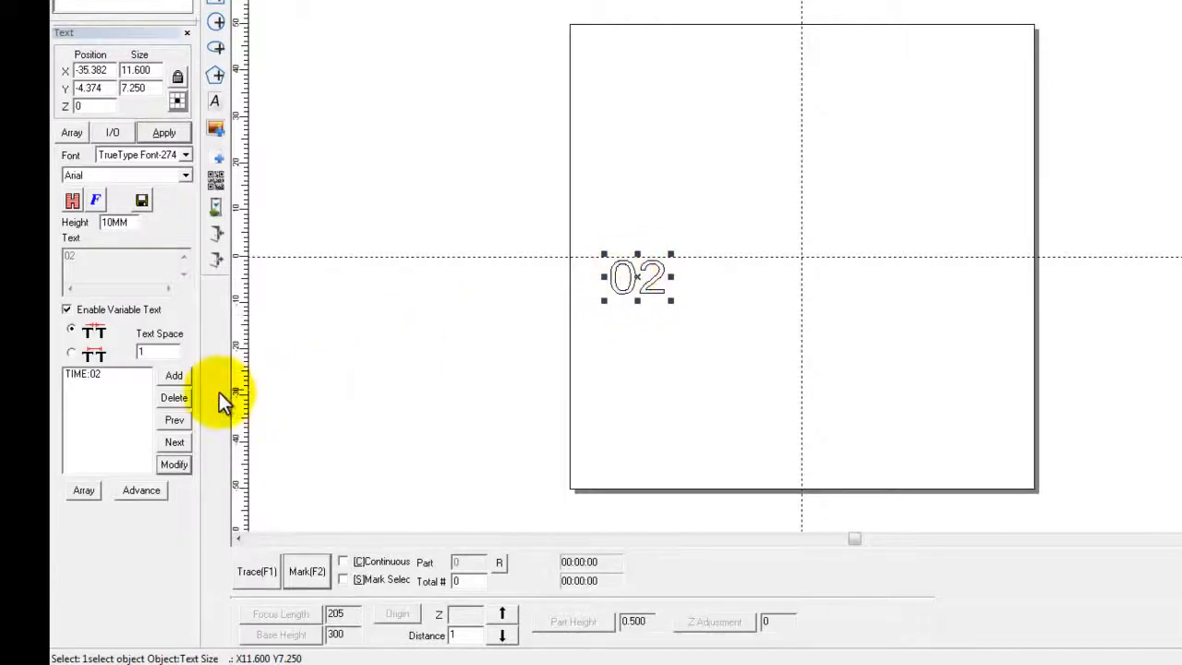
# - Delete the time element and add a serial number element with start SN 0001, current SN 1245 and limit 10000
pyautogui.click(79, 375)
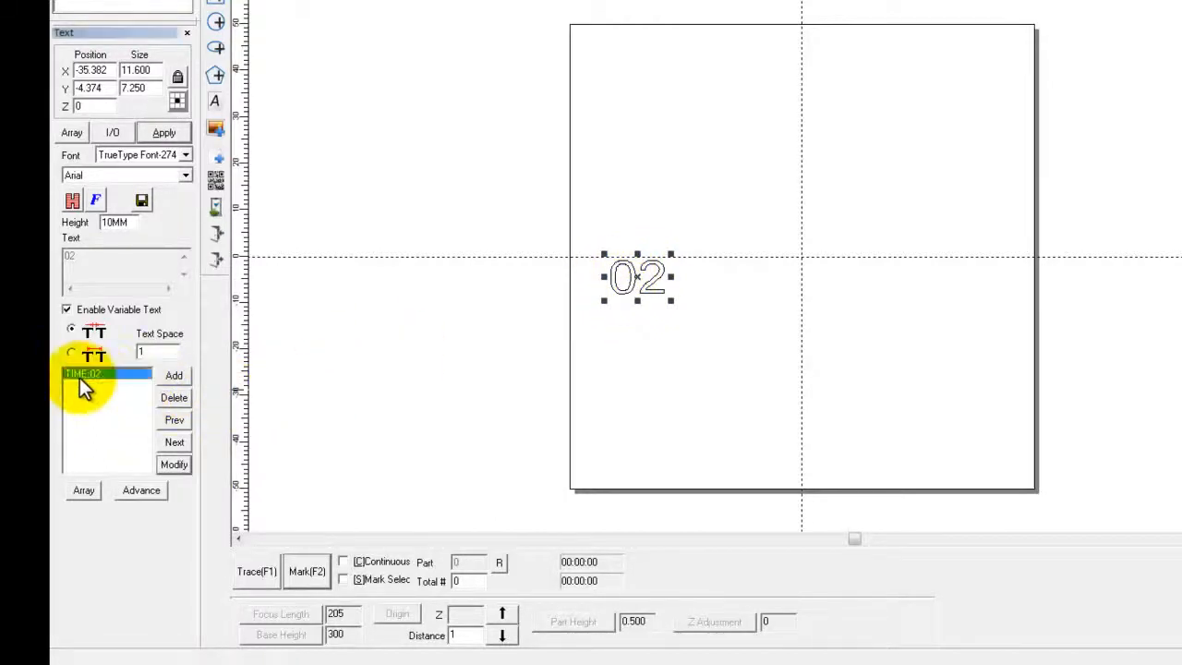
pyautogui.click(174, 399)
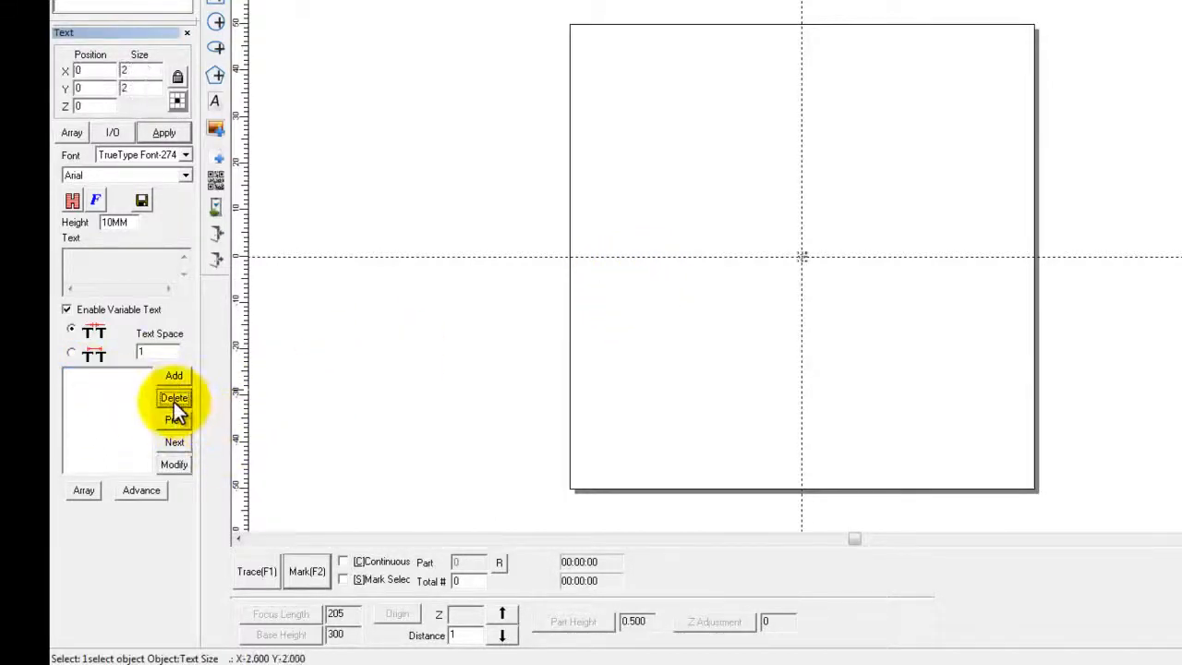
pyautogui.click(174, 381)
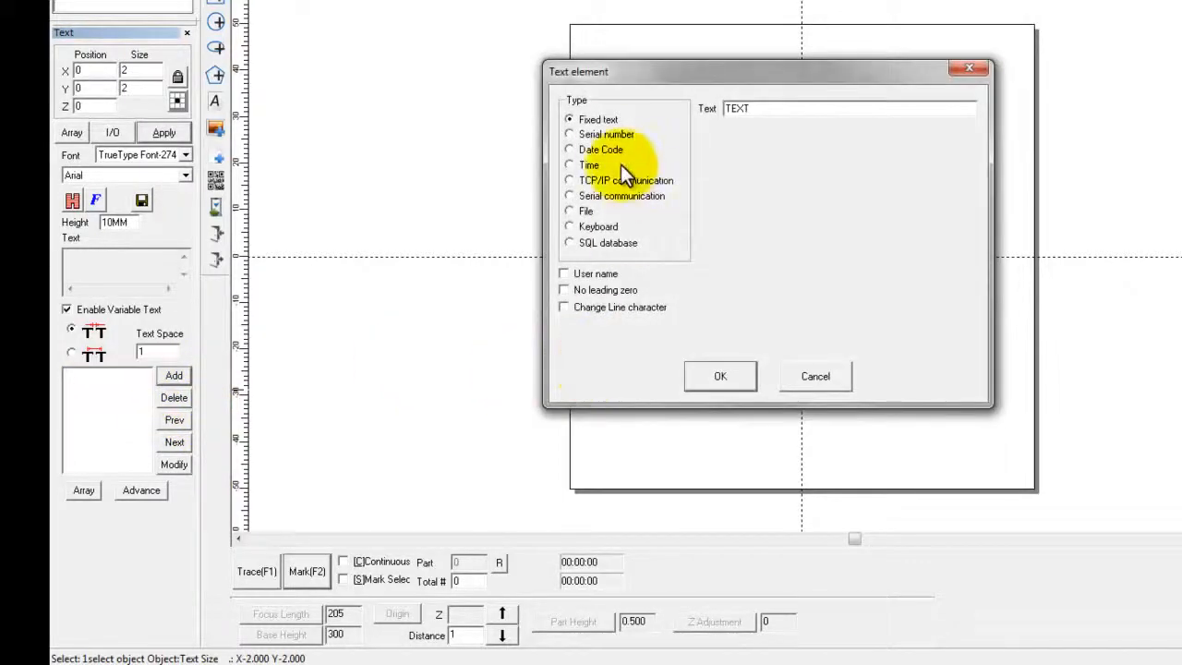
pyautogui.click(595, 134)
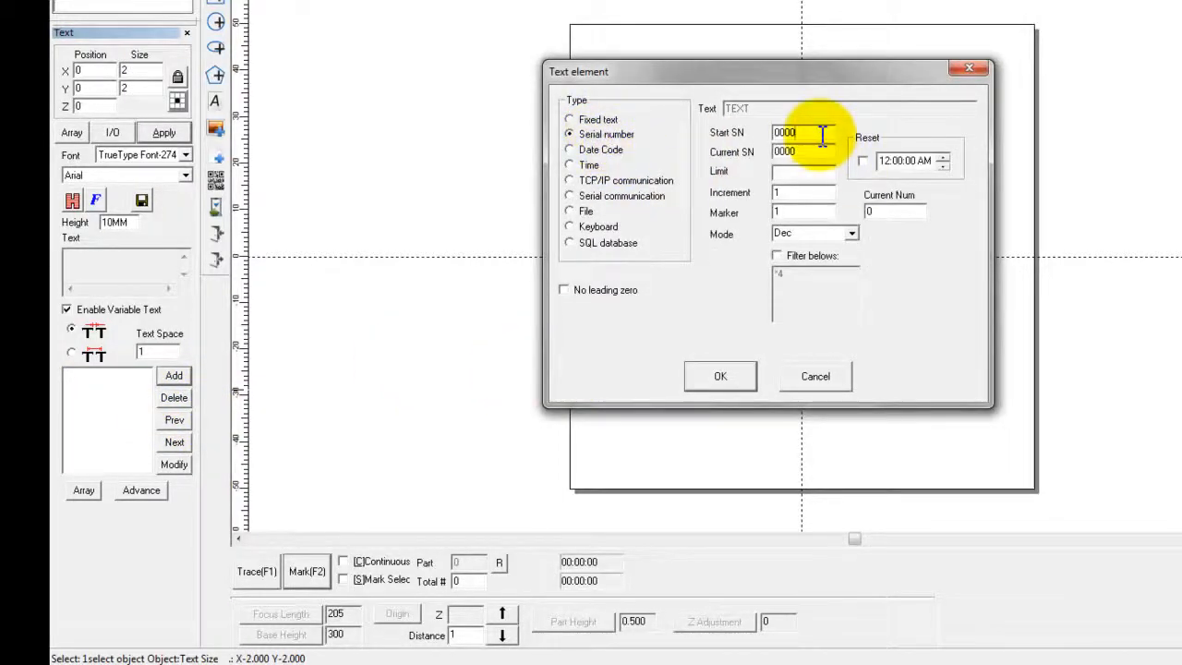
pyautogui.press('BackSpace')
pyautogui.write('1')
pyautogui.moveTo(805, 151); pyautogui.dragTo(759, 148)
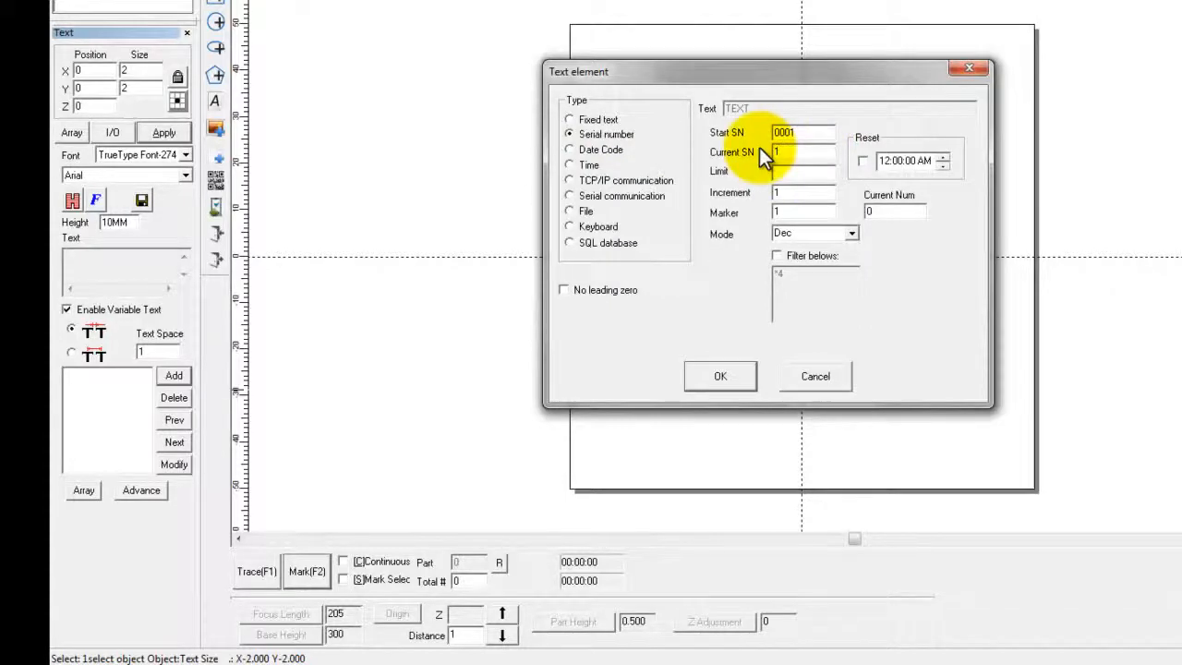
pyautogui.write('245')
pyautogui.click(785, 171)
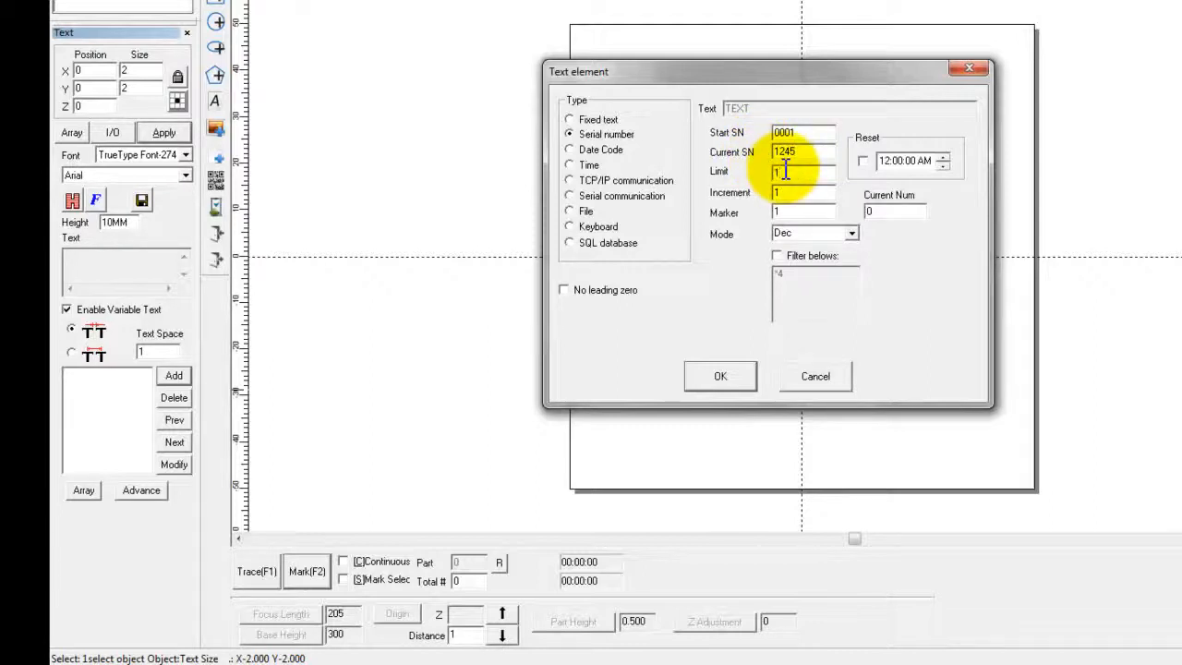
pyautogui.write('10000')
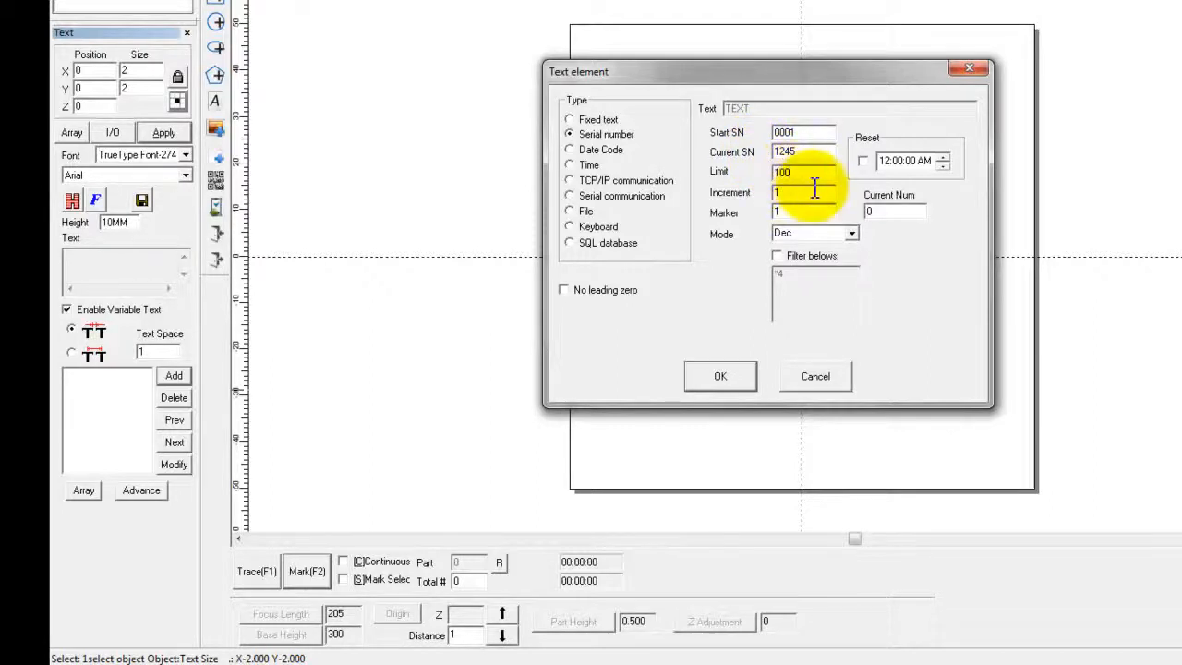
pyautogui.click(709, 378)
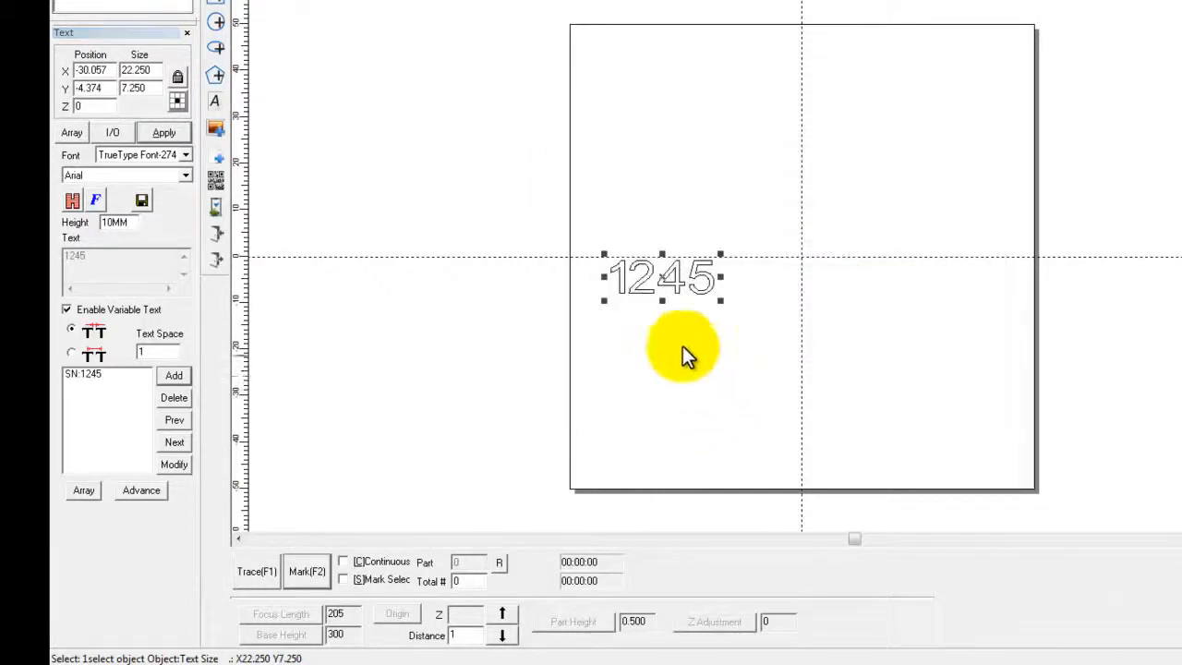
# - Add a Date Code element in Day in year format after the serial number
pyautogui.click(176, 378)
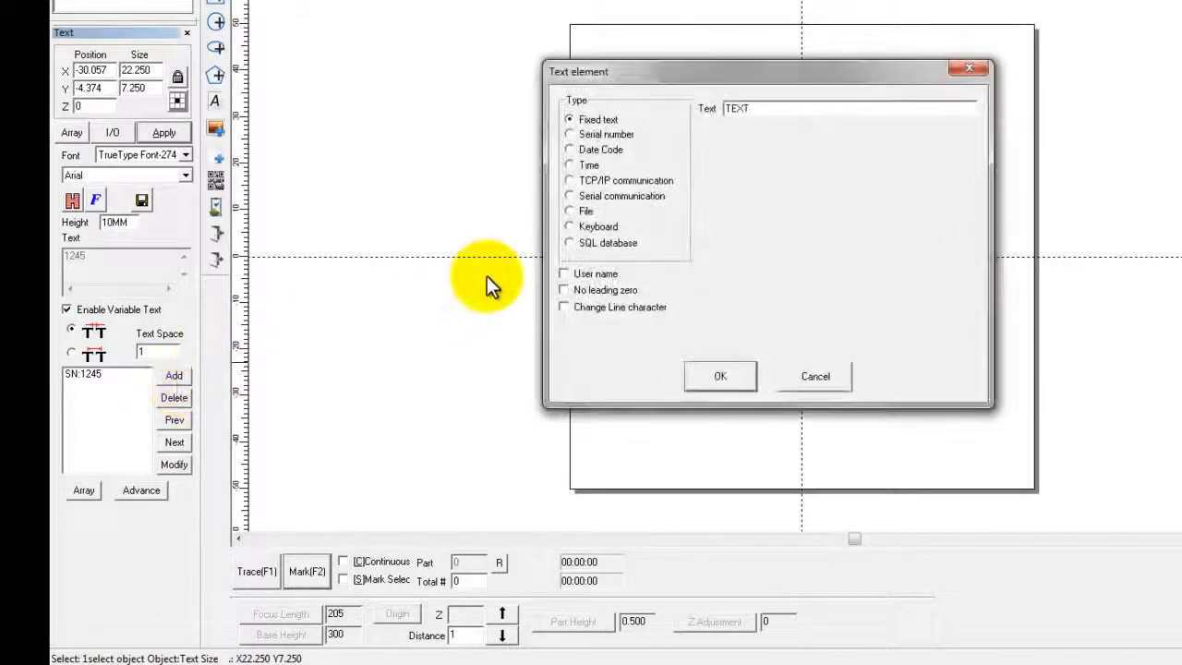
pyautogui.click(574, 151)
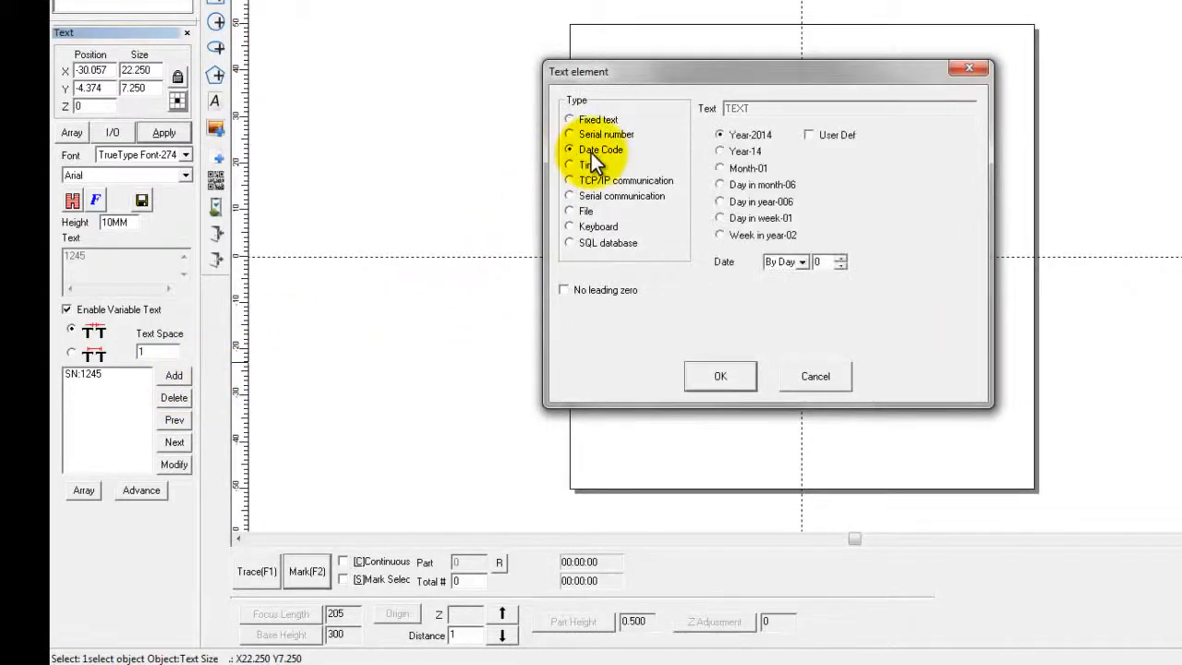
pyautogui.click(721, 202)
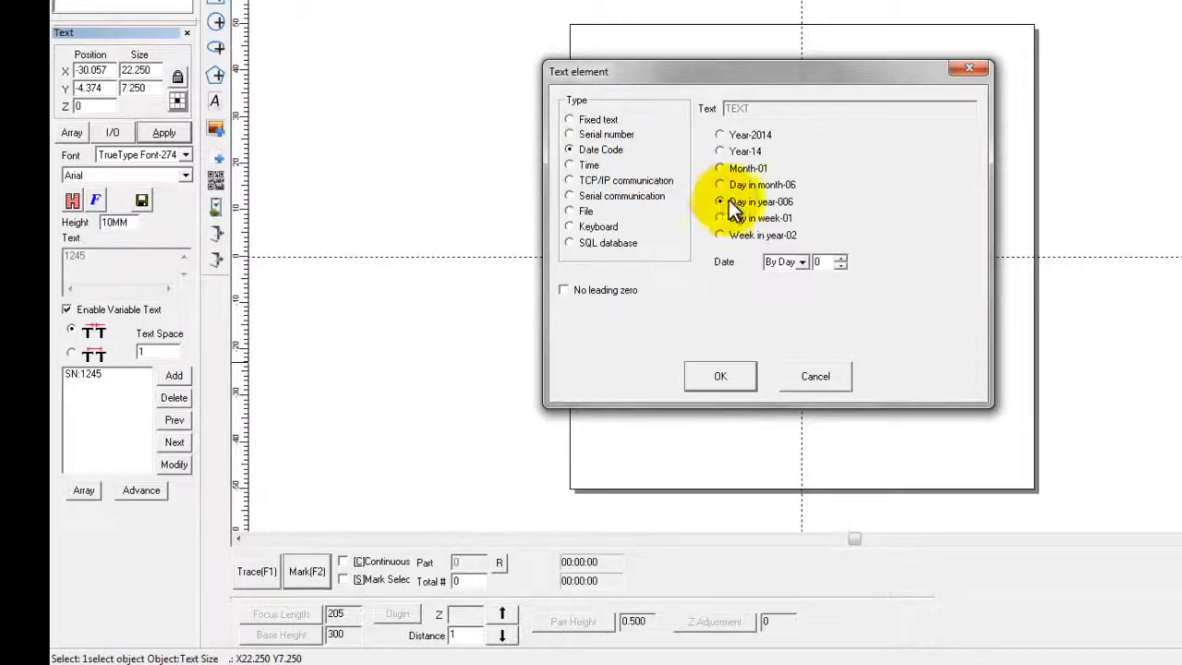
pyautogui.click(736, 375)
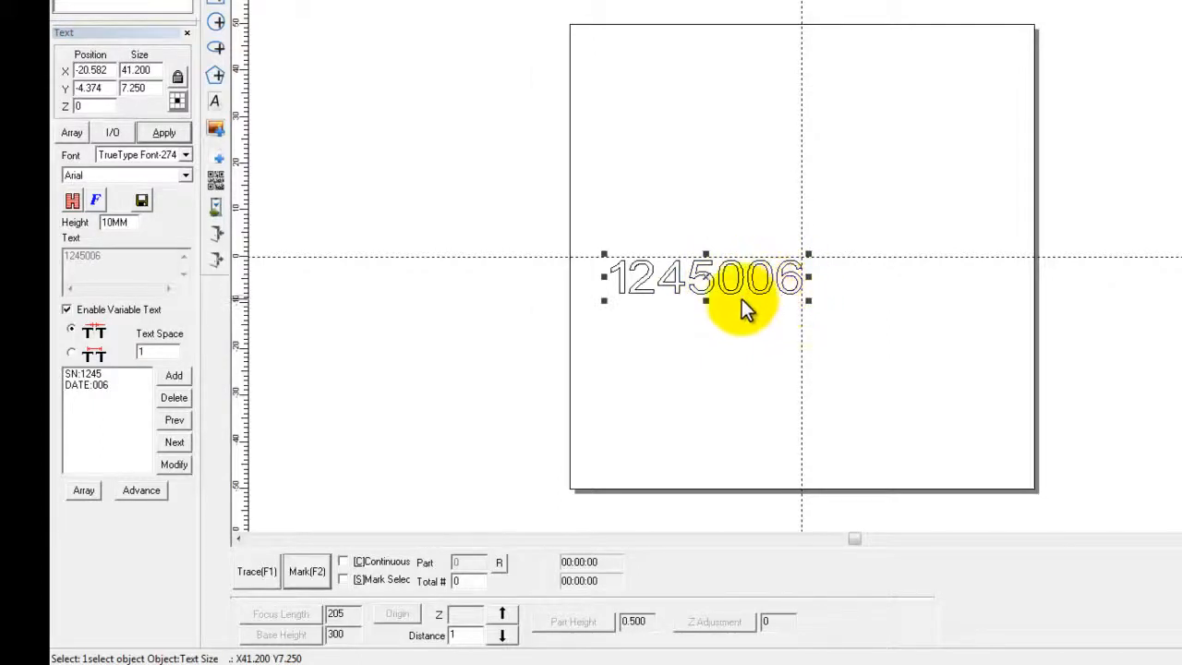
# - Add a Time element in Hour-24 format after the date code
pyautogui.click(160, 373)
pyautogui.click(585, 166)
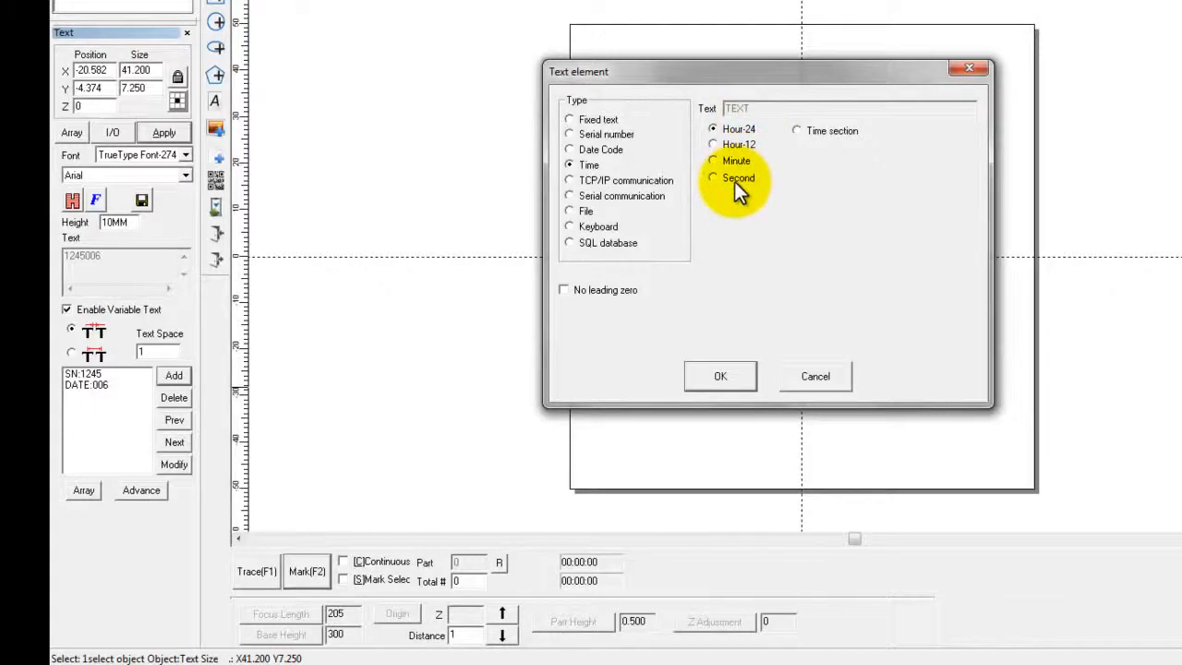
pyautogui.click(722, 378)
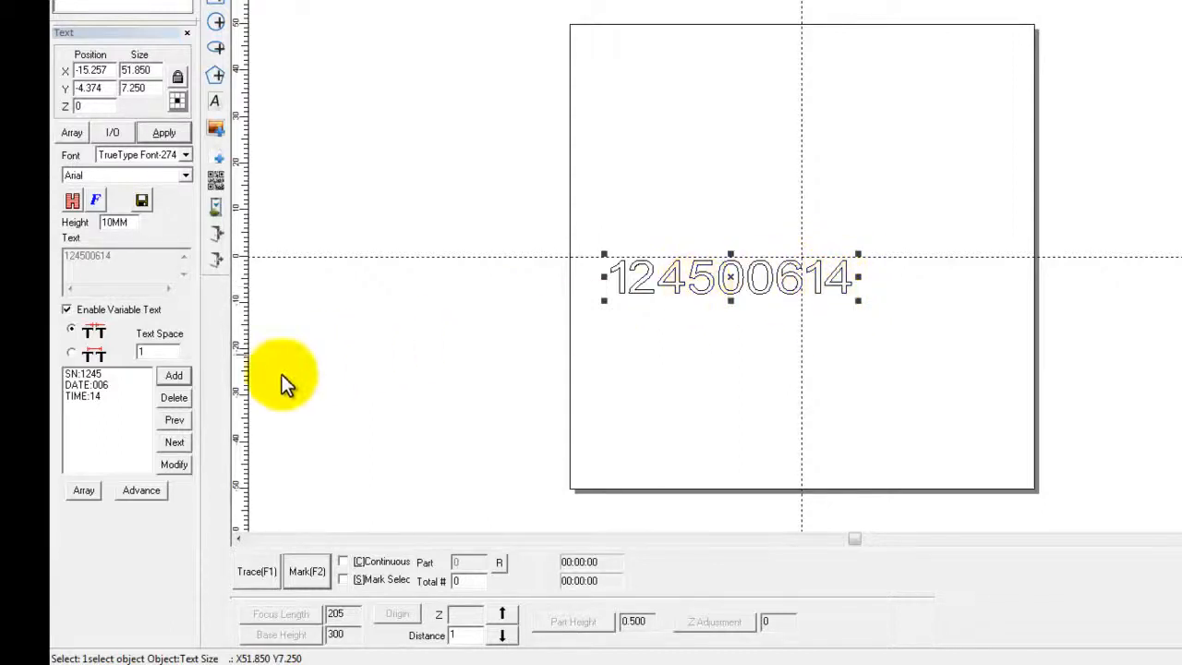
# - Add a Time element in Minute format after the hour element
pyautogui.click(169, 376)
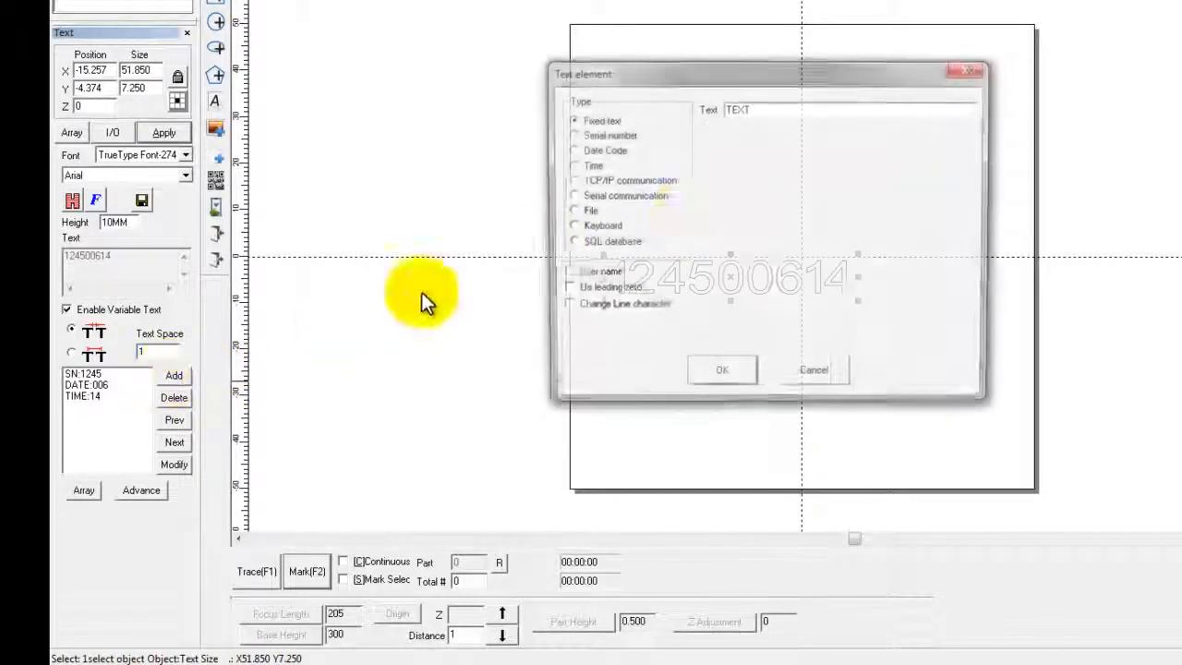
pyautogui.click(591, 165)
pyautogui.click(713, 160)
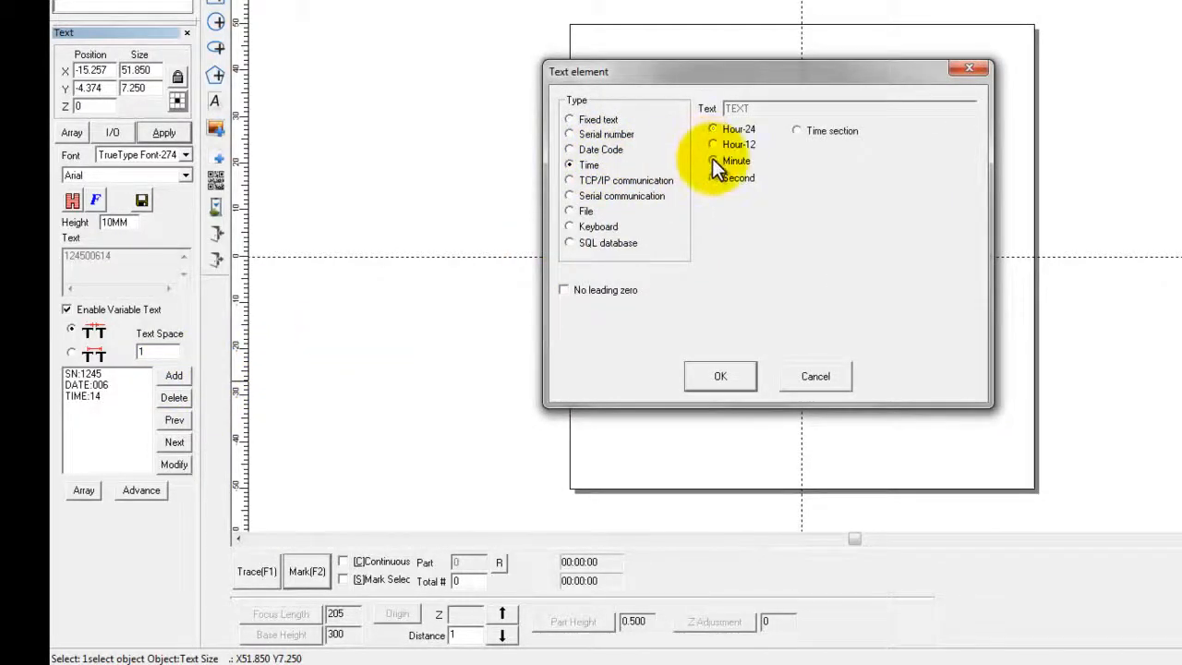
pyautogui.click(718, 379)
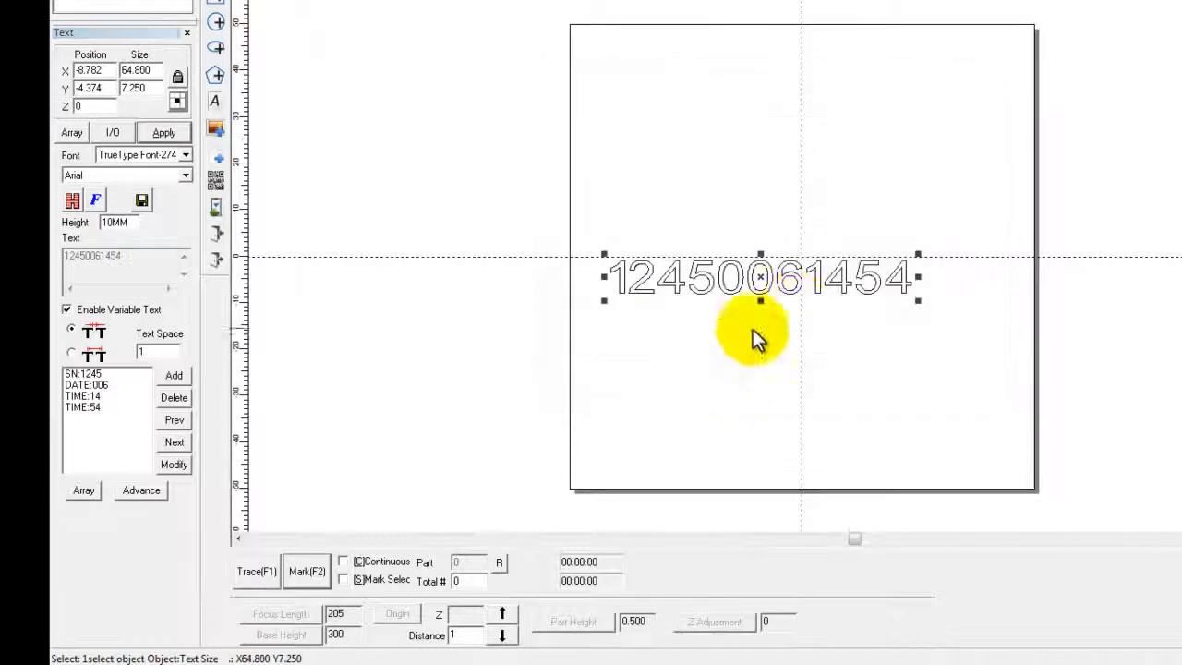
# - Add a Time element in Second format after the minute element
pyautogui.click(172, 377)
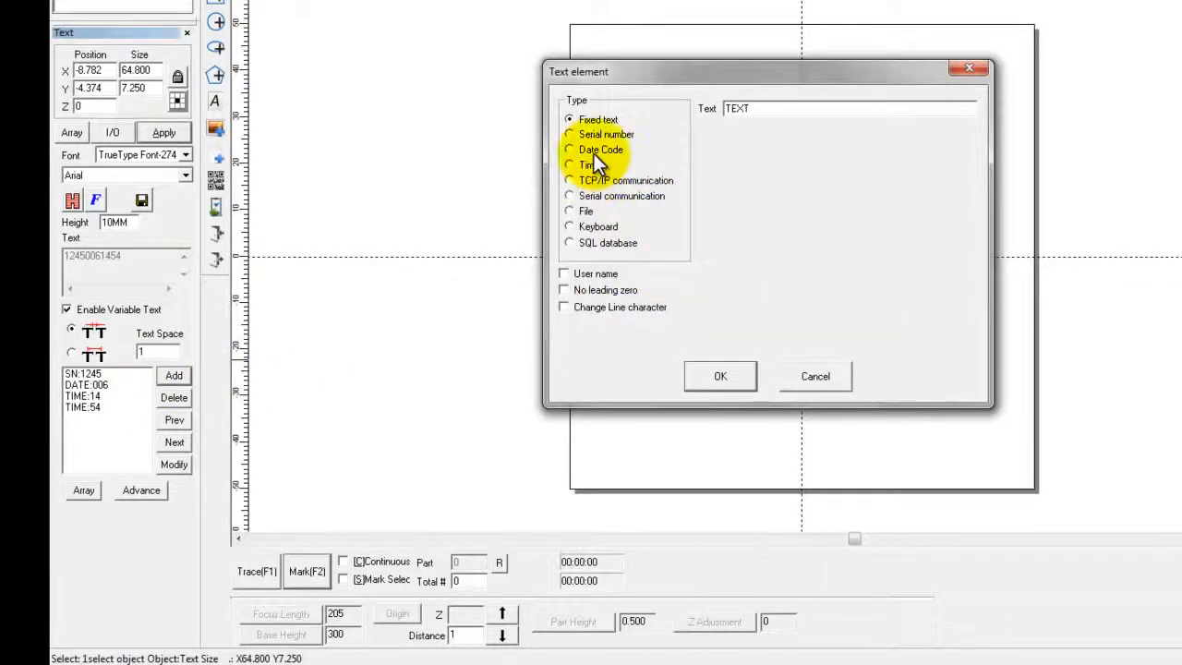
pyautogui.click(594, 151)
pyautogui.click(591, 163)
pyautogui.click(714, 178)
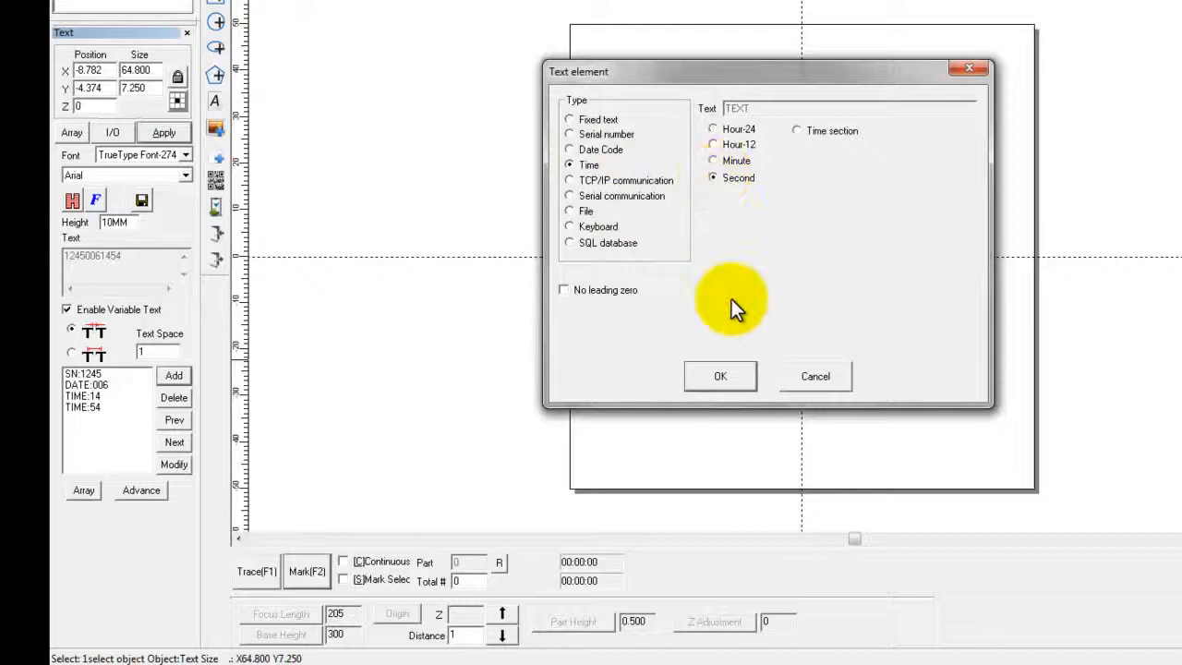
pyautogui.click(711, 378)
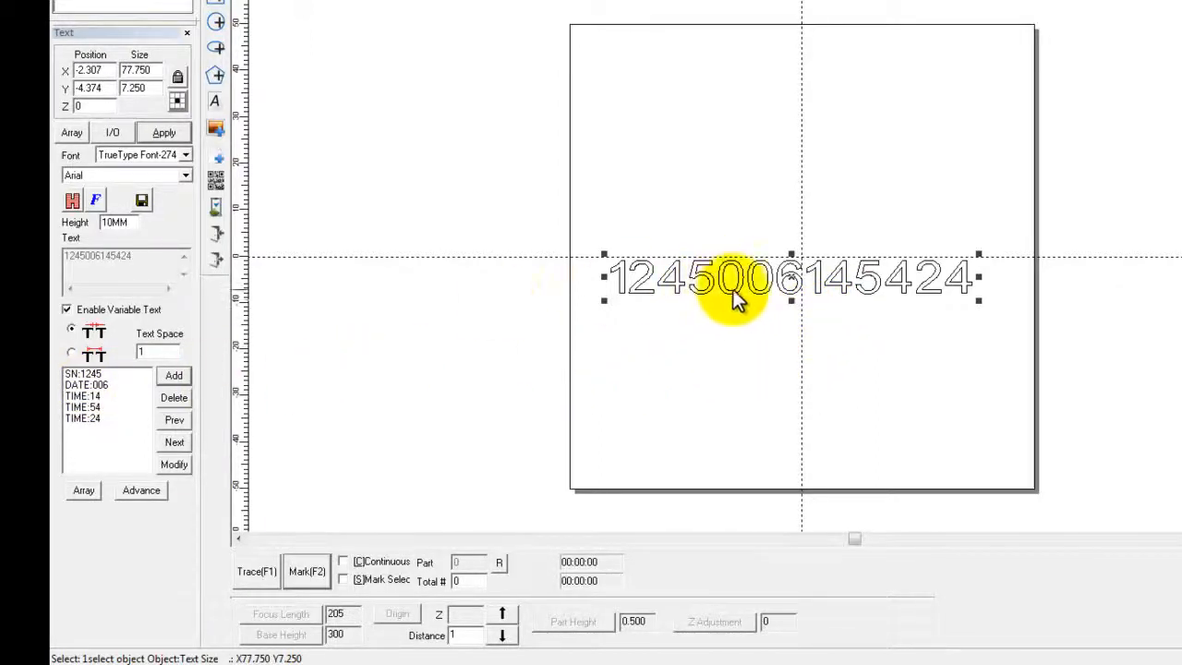
# - Add a Fixed text element containing "/" to the end of the variable text
pyautogui.click(173, 375)
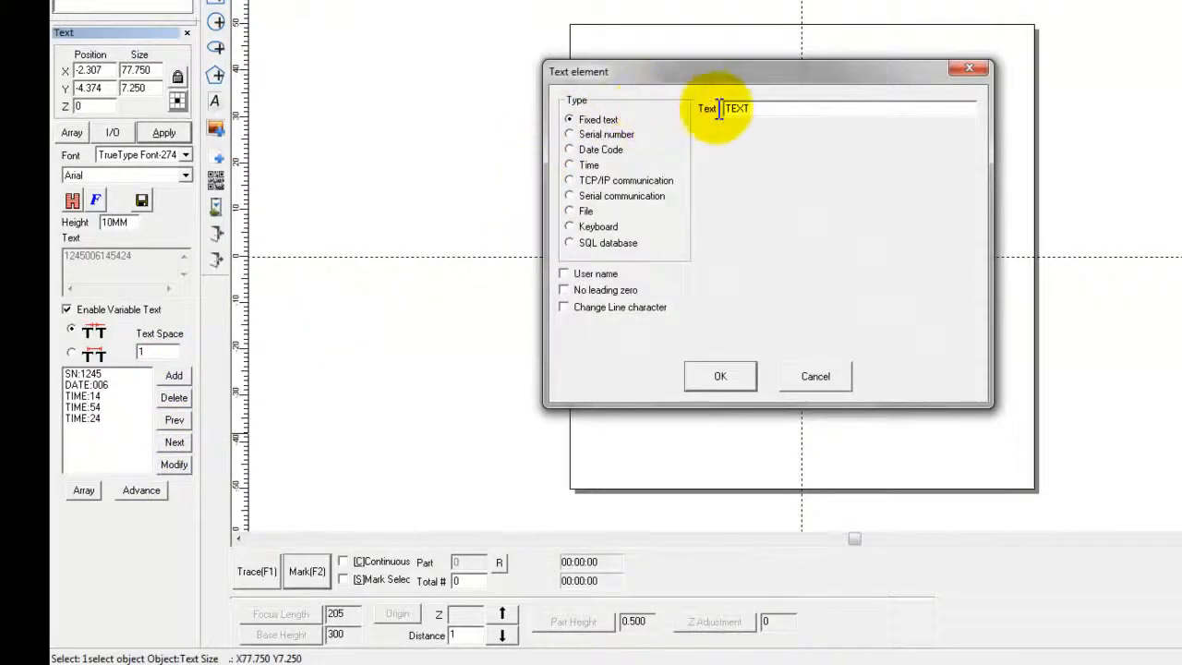
pyautogui.moveTo(773, 109); pyautogui.dragTo(722, 110)
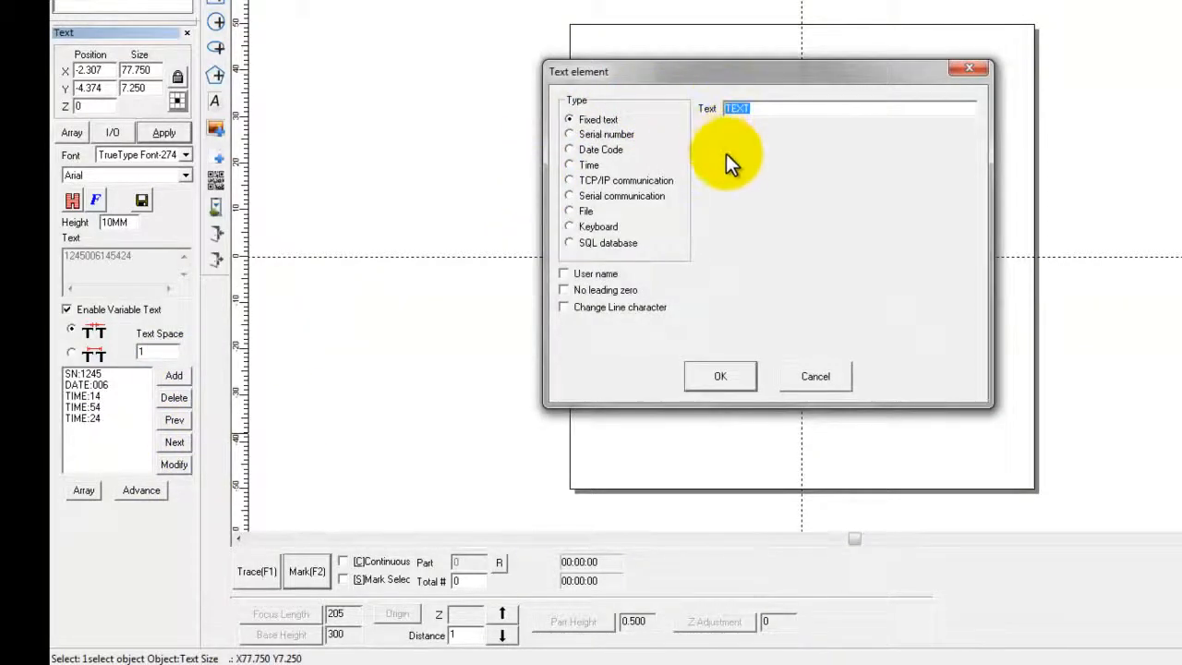
pyautogui.write('/')
pyautogui.click(719, 377)
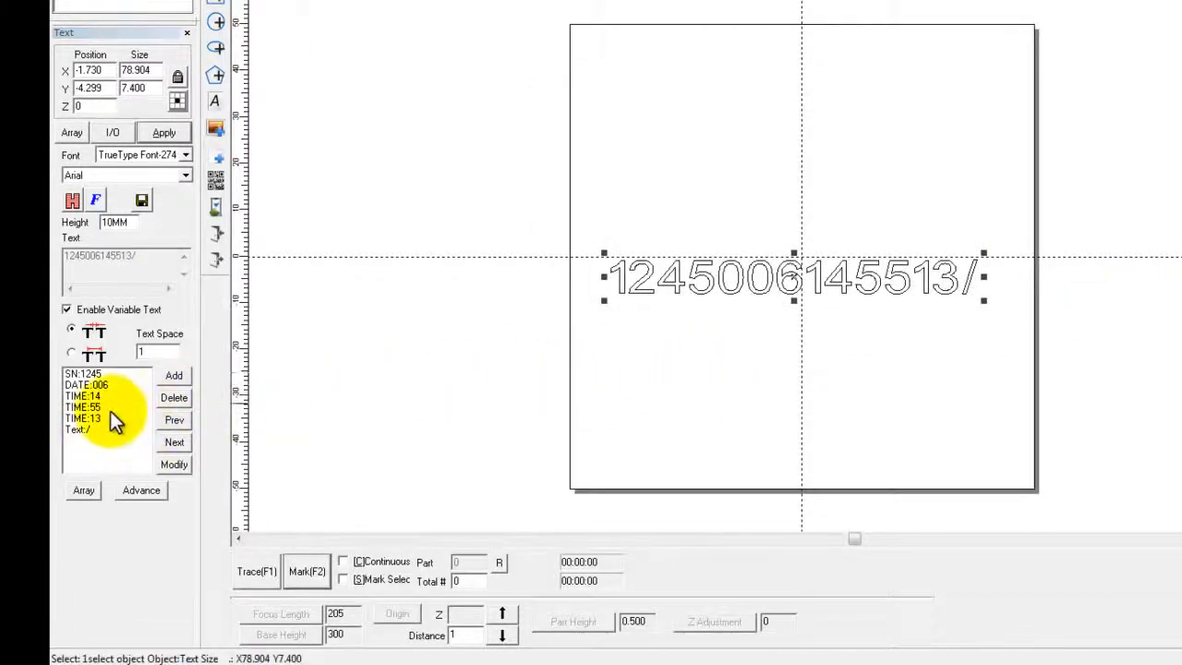
# - Reorder the elements so the "/" text sits between the serial number and the date code
pyautogui.click(86, 426)
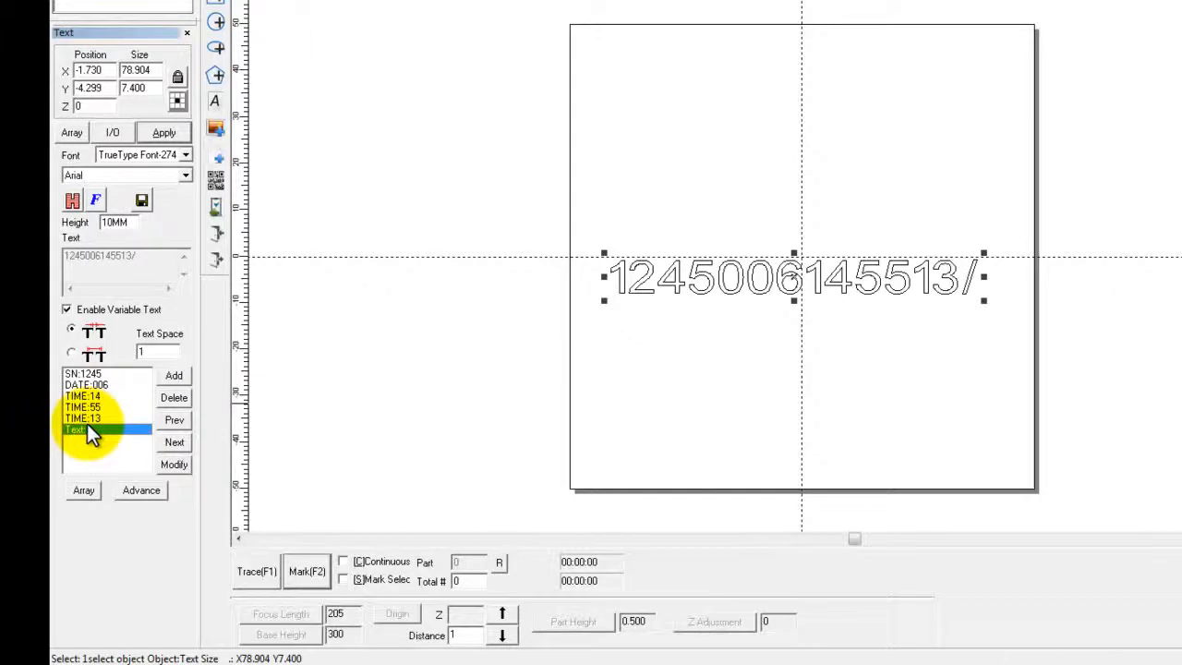
pyautogui.click(174, 420)
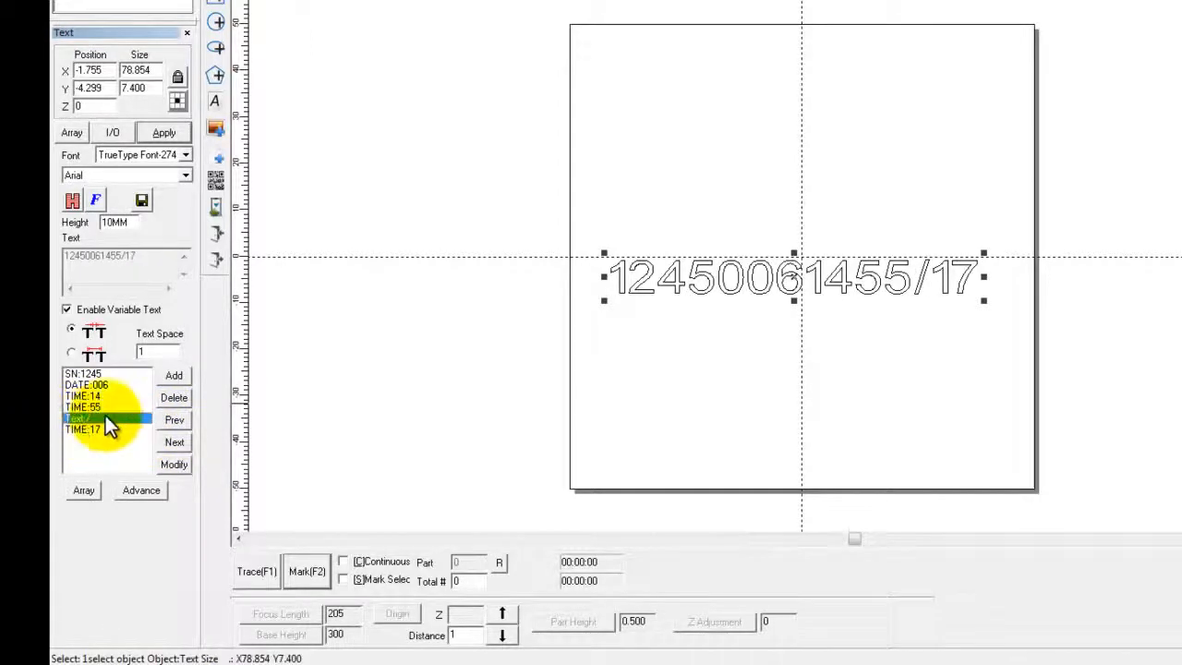
pyautogui.click(175, 420)
pyautogui.click(97, 408)
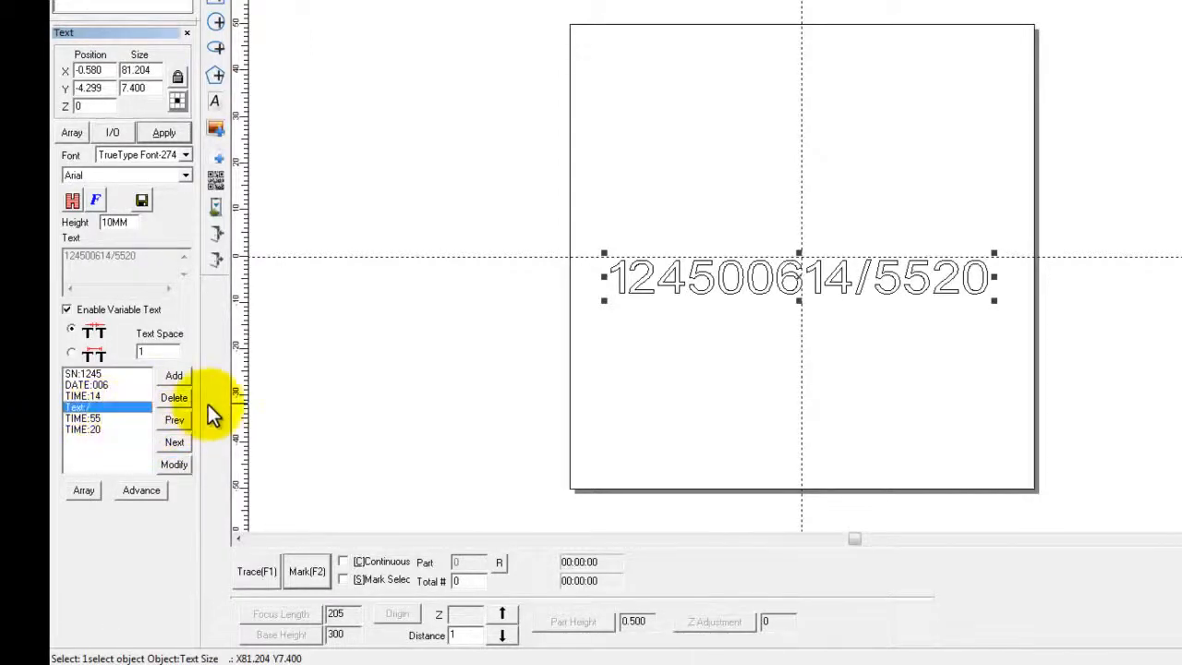
pyautogui.click(175, 420)
pyautogui.click(97, 395)
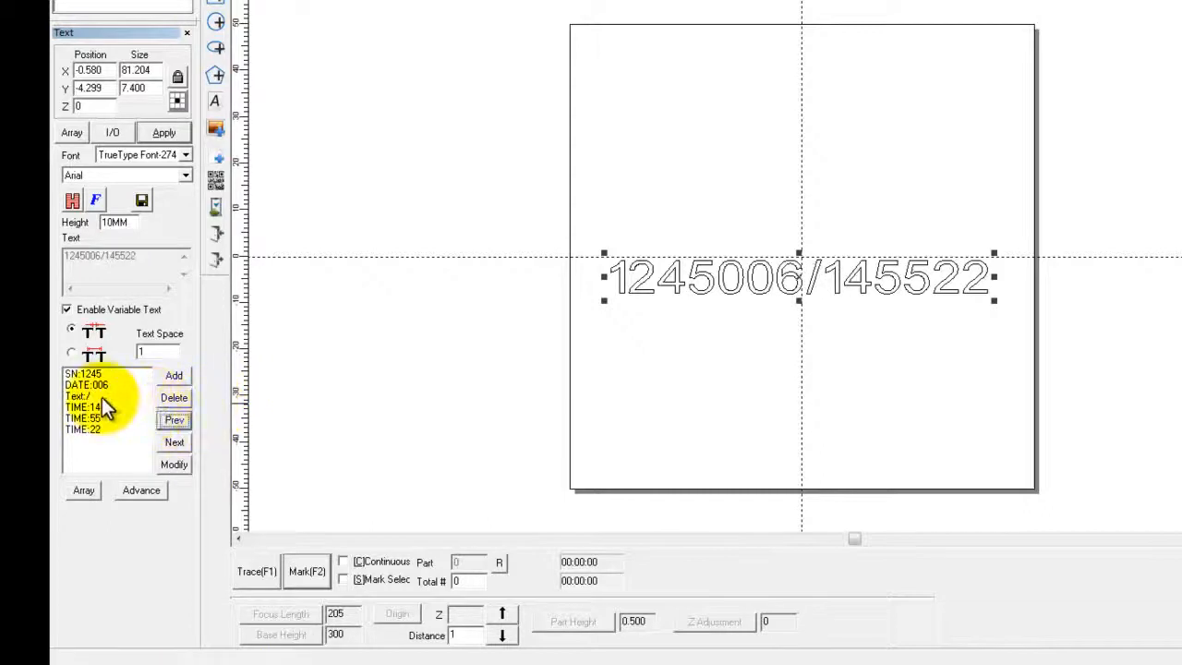
pyautogui.click(174, 420)
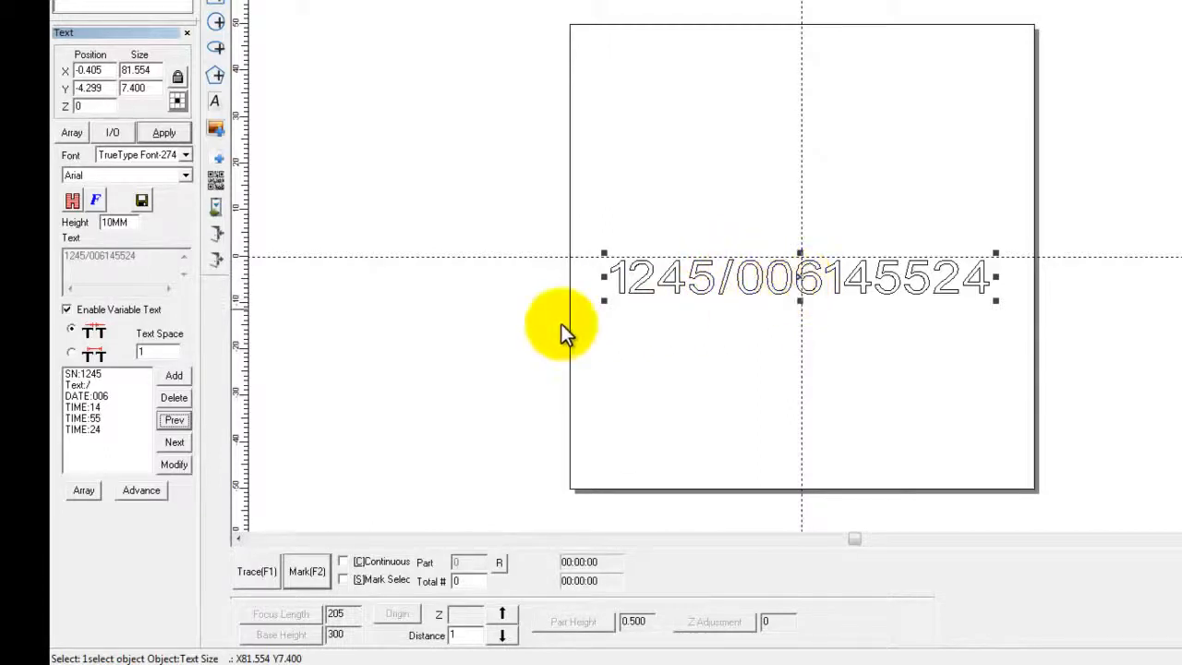
# - Add a Fixed text element "-" and move it between the date code and the hour element
pyautogui.click(173, 375)
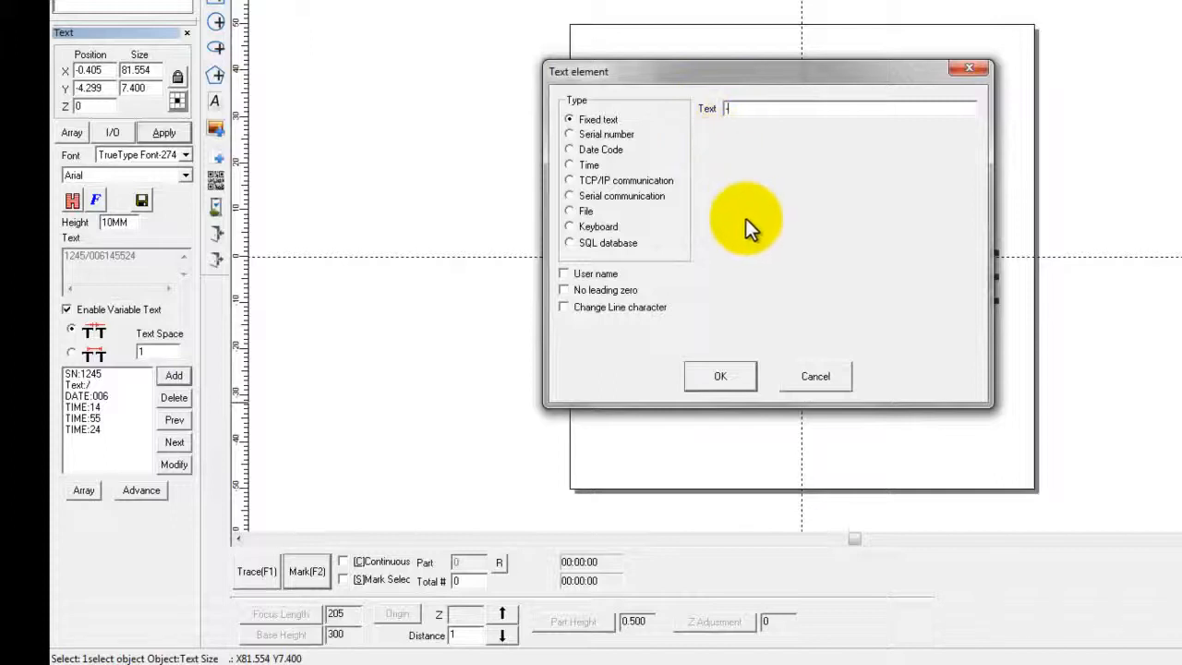
pyautogui.click(719, 376)
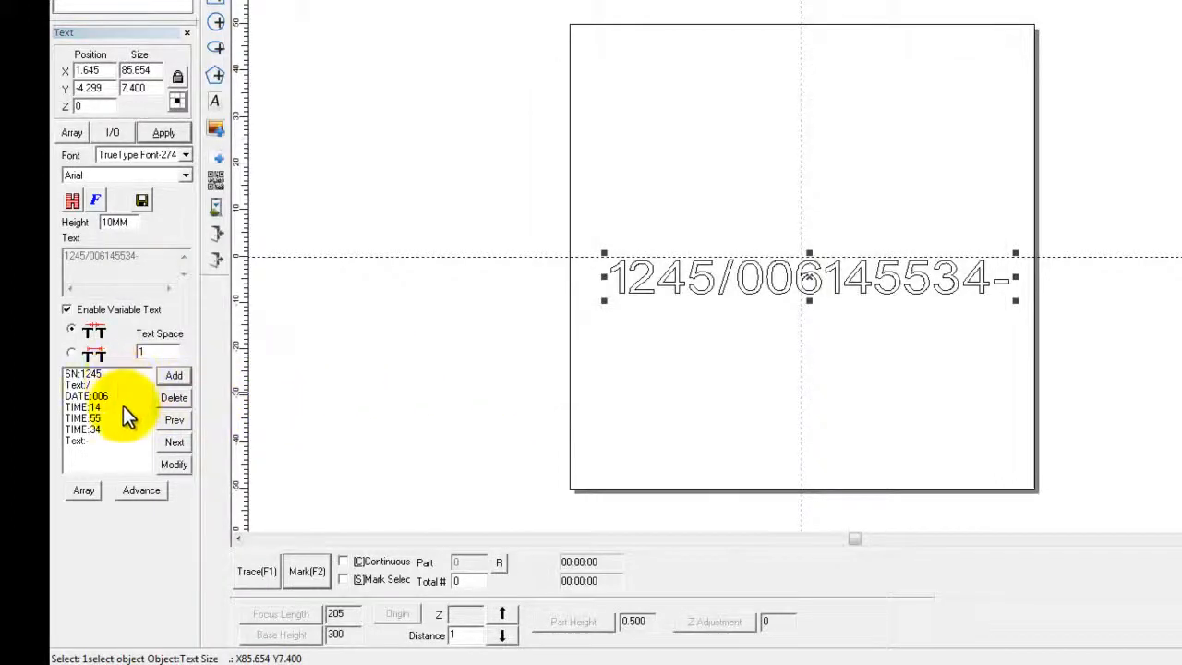
pyautogui.click(101, 441)
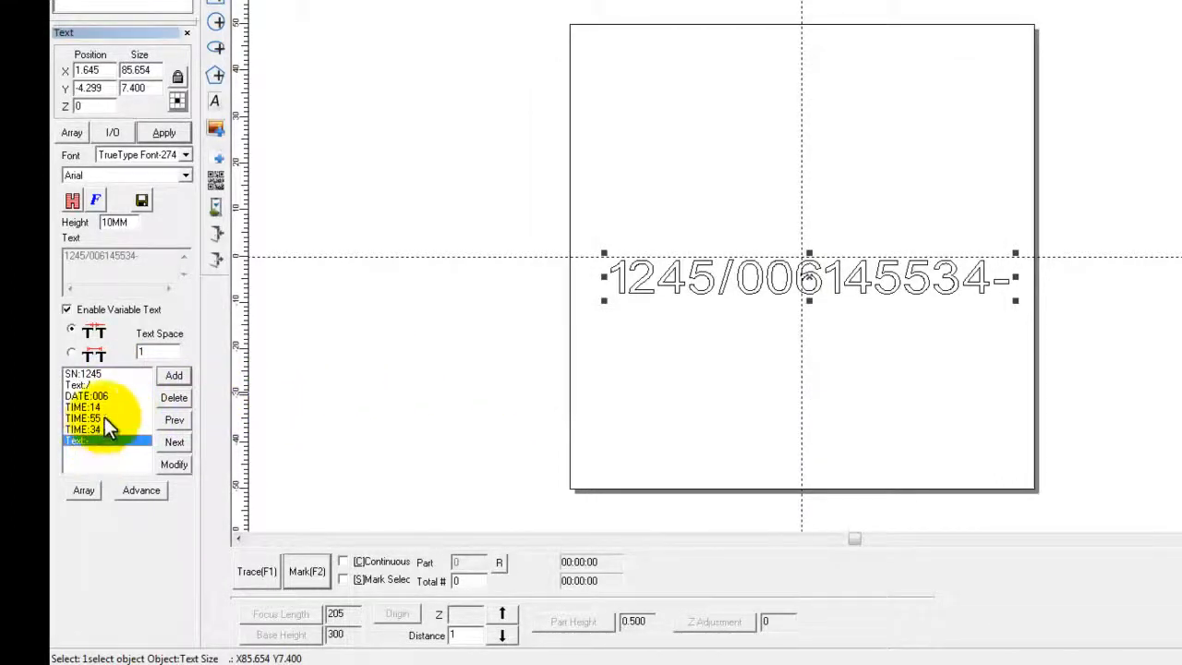
pyautogui.click(172, 421)
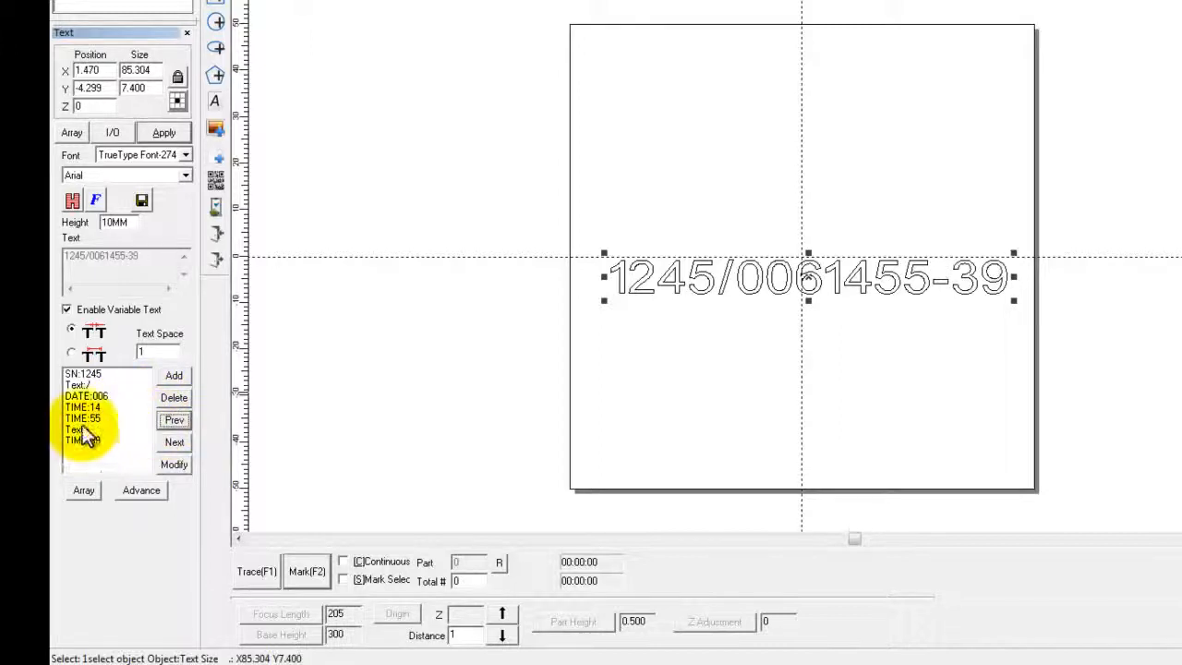
pyautogui.click(170, 421)
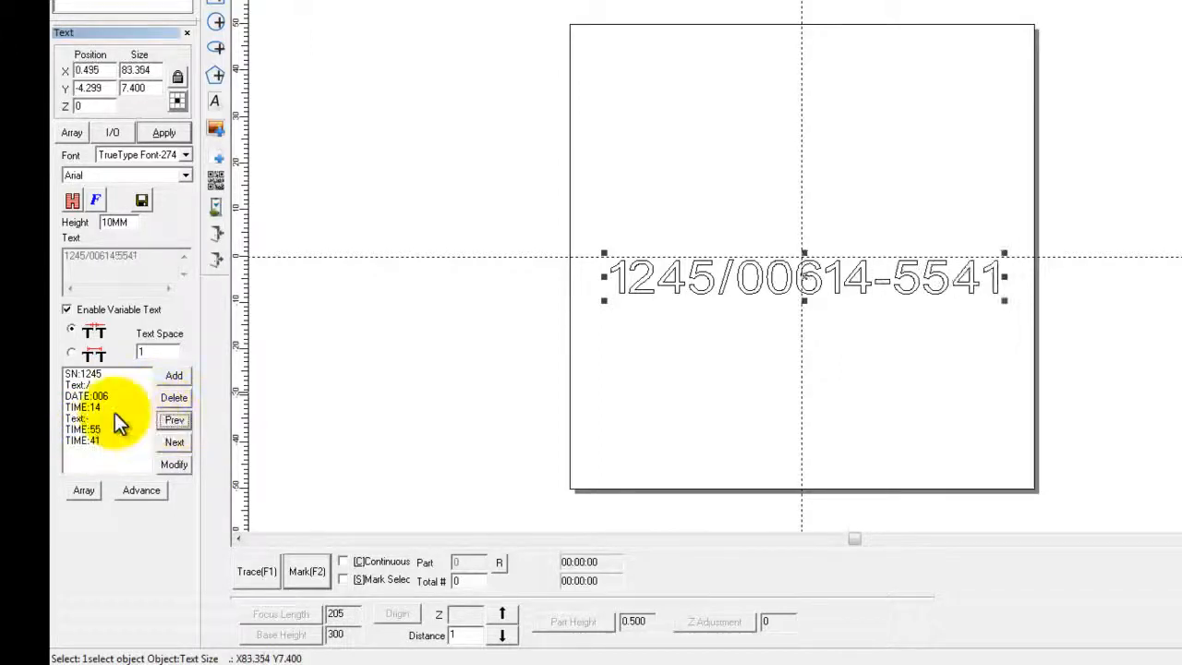
pyautogui.click(66, 423)
pyautogui.click(173, 420)
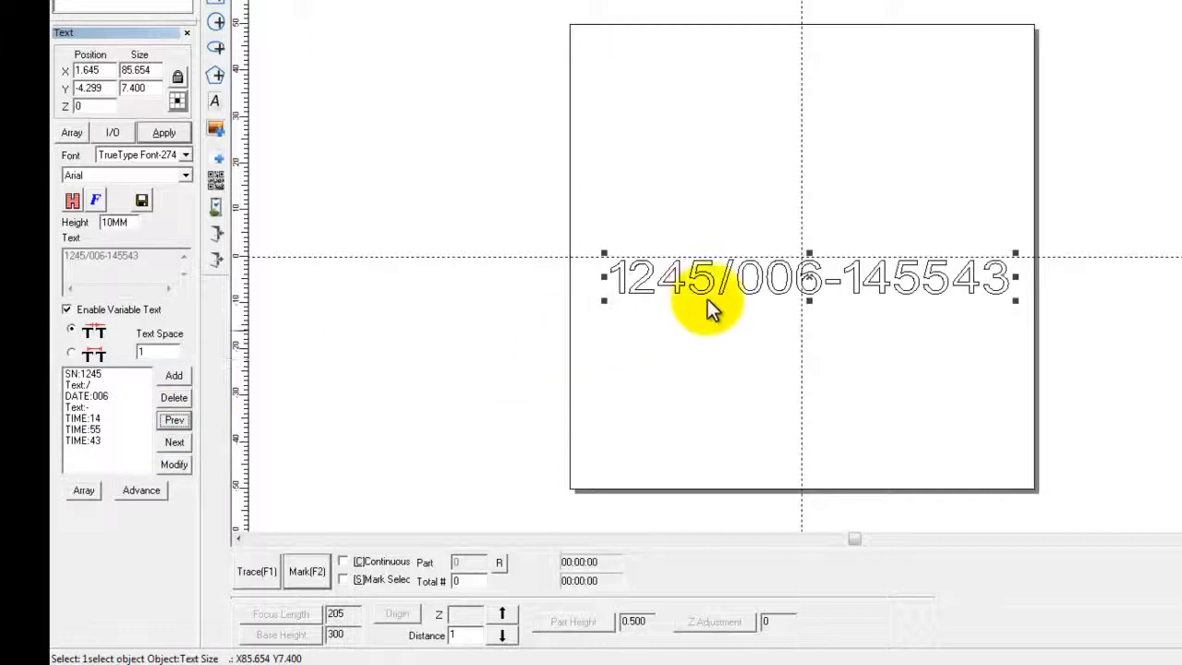
# - Add a Fixed text element ":" and move it between the hour and minute elements
pyautogui.click(174, 376)
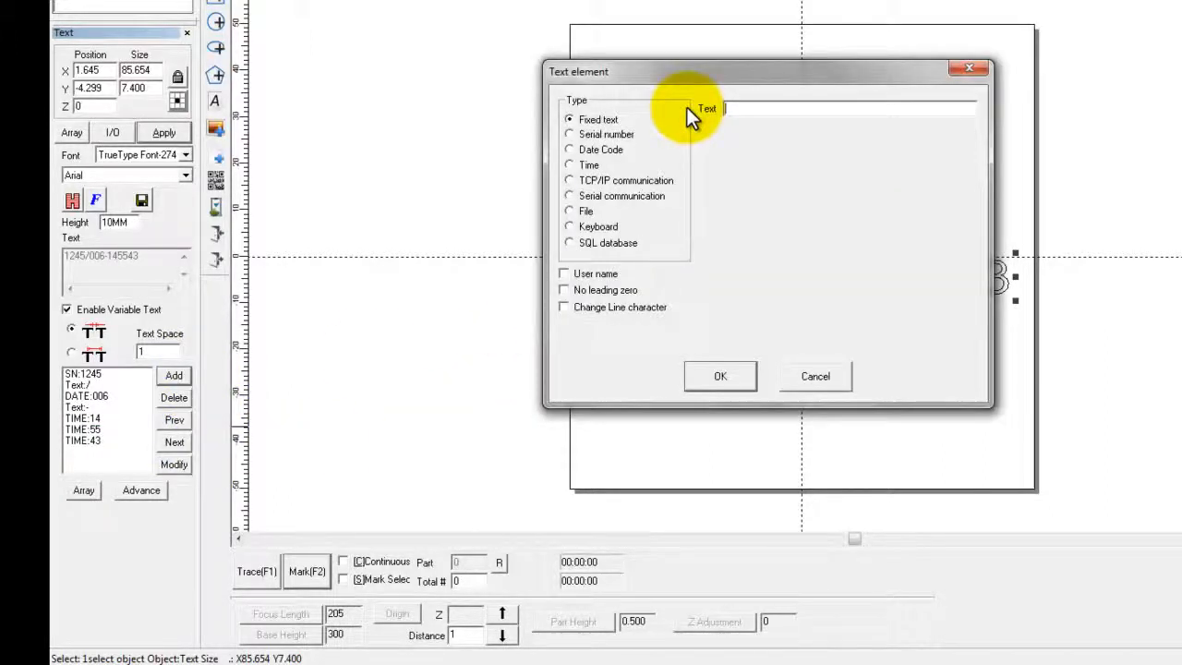
pyautogui.click(719, 379)
pyautogui.click(99, 449)
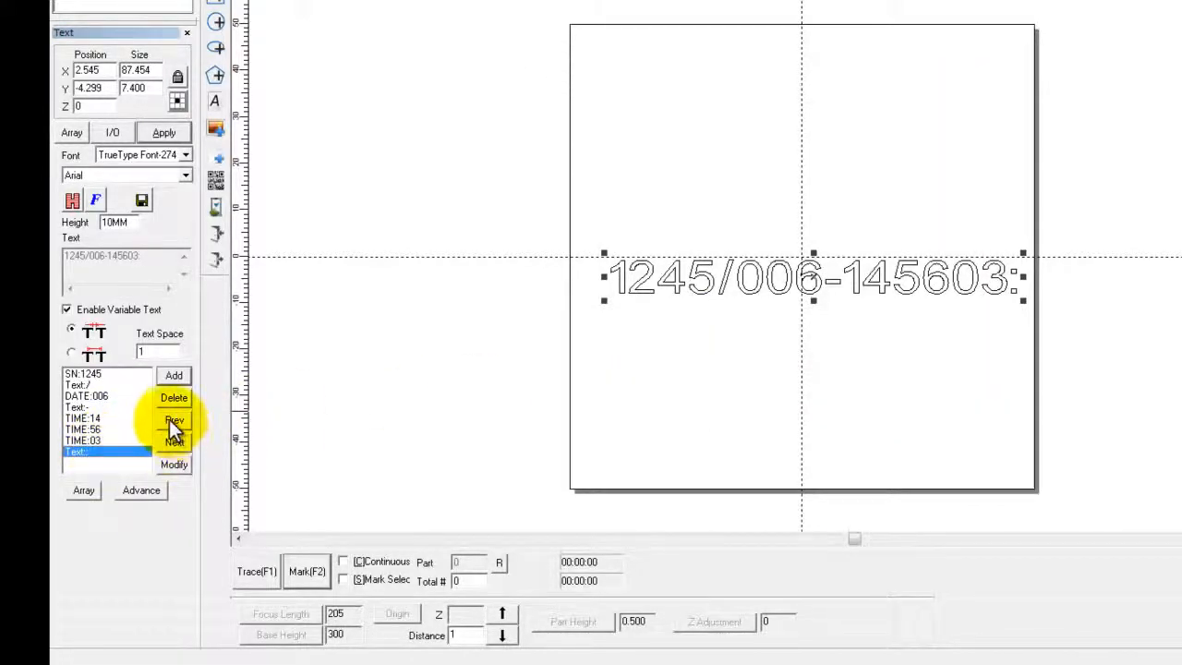
pyautogui.click(170, 420)
pyautogui.click(109, 440)
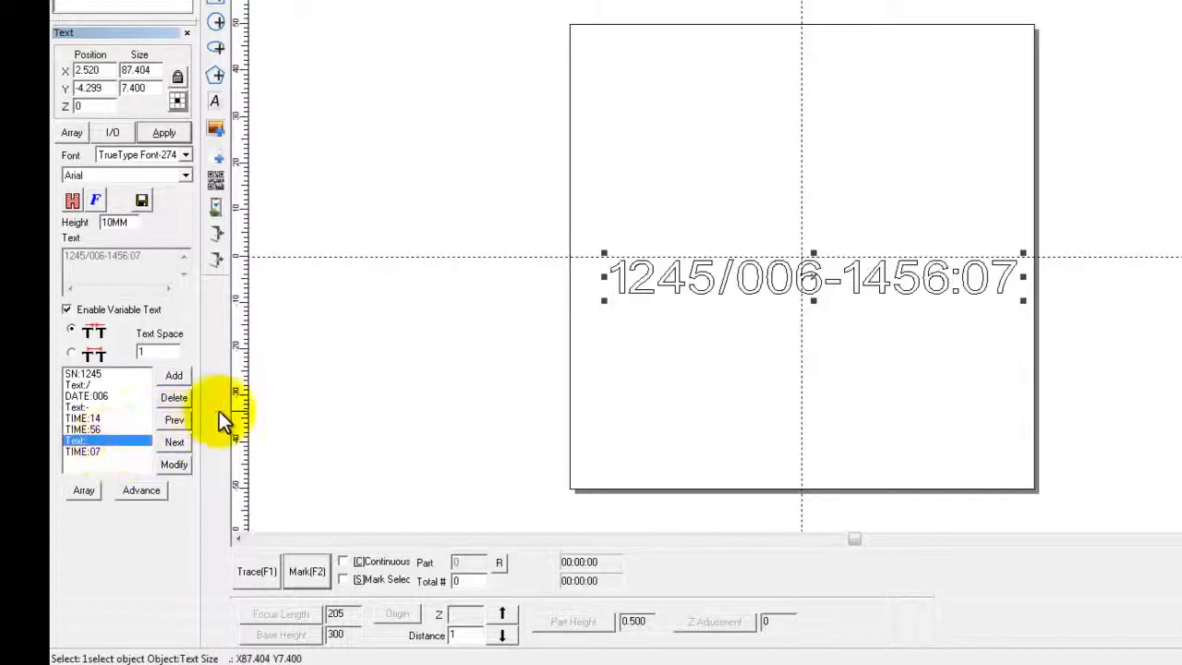
pyautogui.click(174, 420)
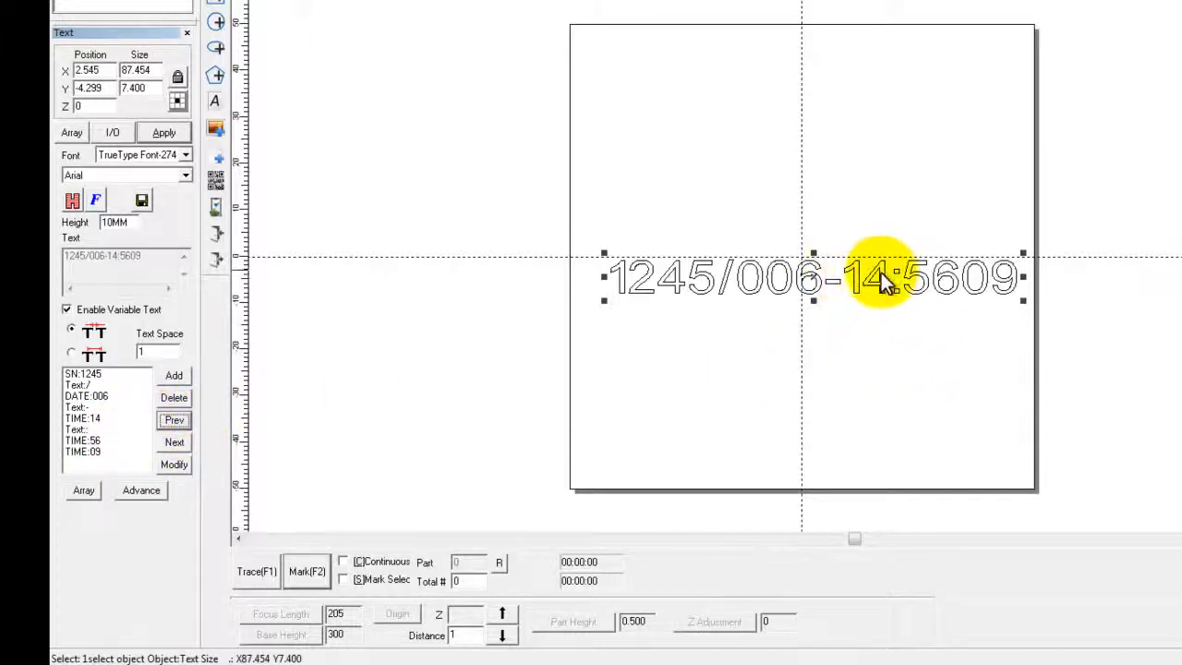